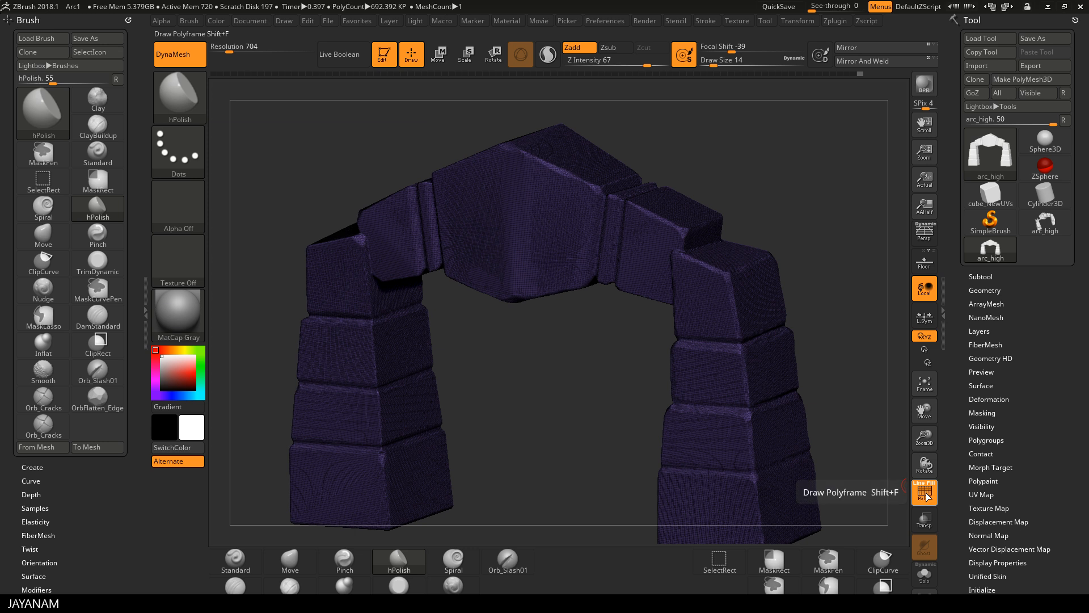
- Hide the polyframe and trim the vertical corner edge of the pillar's top block with the TrimDynamic brush at draw size 14
{"action": "left_click", "coordinate": [929, 498]}
{"action": "left_click_drag", "start_coordinate": [817, 212], "coordinate": [663, 324]}
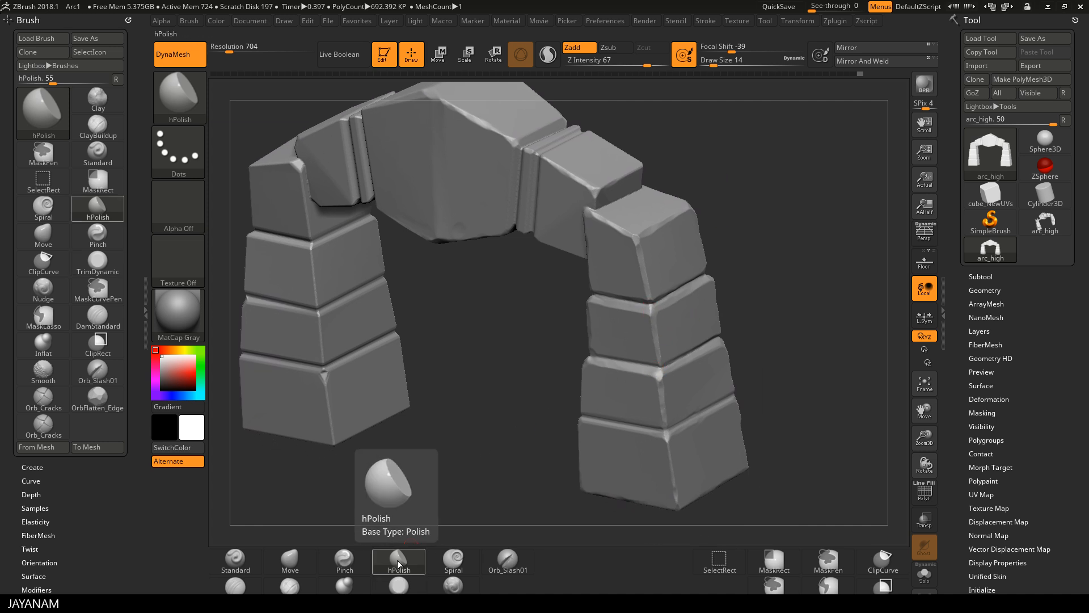
{"action": "left_click", "coordinate": [404, 587]}
{"action": "left_click_drag", "start_coordinate": [488, 379], "coordinate": [710, 349]}
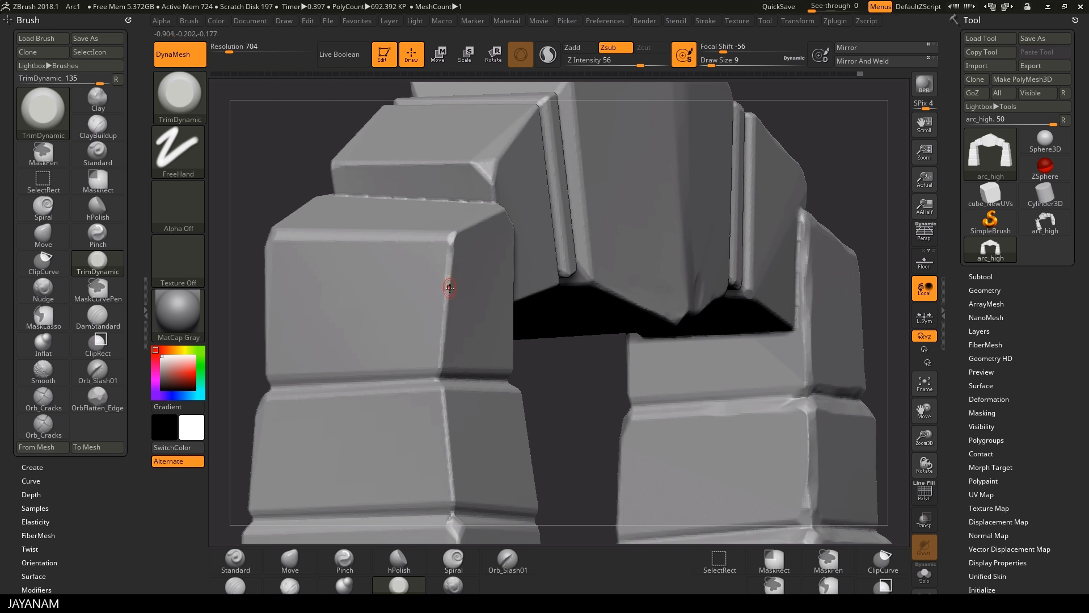
{"action": "key", "text": "s"}
{"action": "left_click_drag", "start_coordinate": [446, 275], "coordinate": [448, 275]}
{"action": "mouse_move", "coordinate": [524, 340]}
{"action": "left_mouse_down"}
{"action": "mouse_move", "coordinate": [545, 347]}
{"action": "mouse_move", "coordinate": [488, 343]}
{"action": "left_mouse_up"}
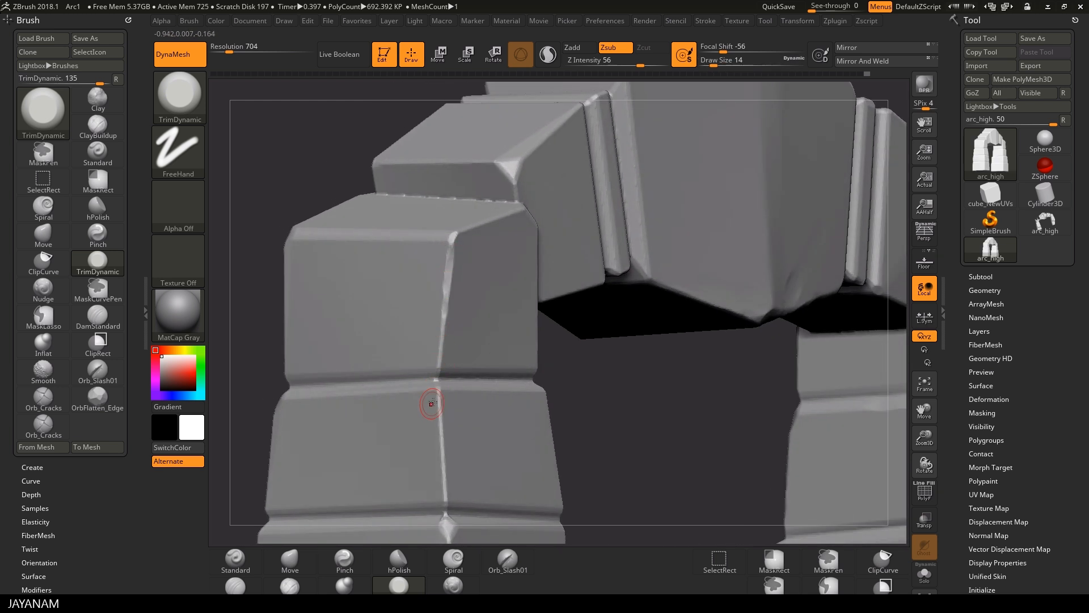
{"action": "left_click_drag", "start_coordinate": [610, 371], "coordinate": [670, 414]}
- Polish the edges of the pillar's top block and the slanted block above it with the hPolish brush
{"action": "left_click", "coordinate": [385, 566]}
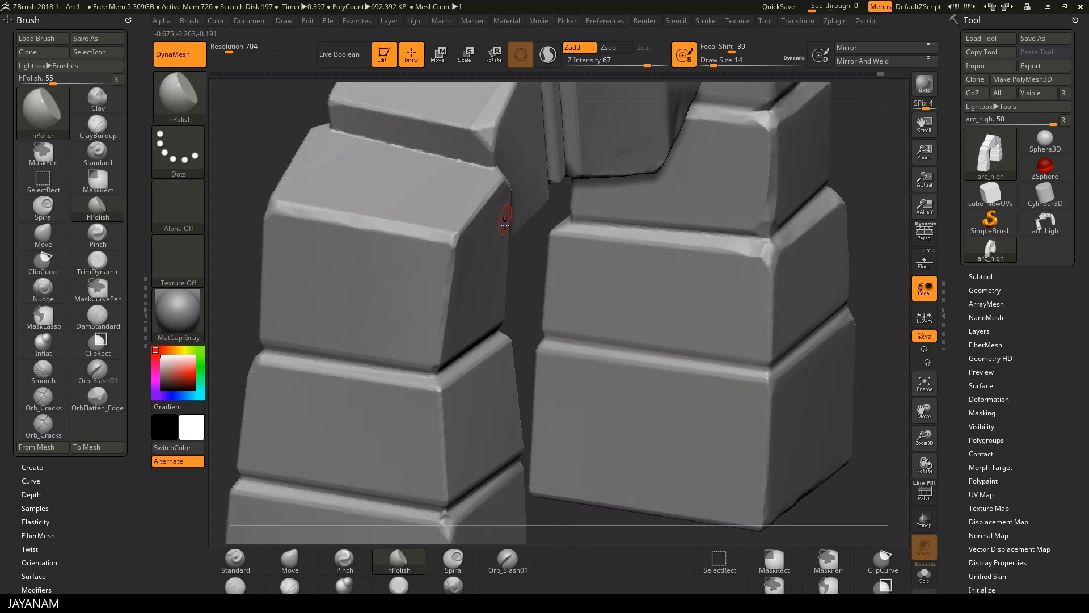
{"action": "left_click_drag", "start_coordinate": [533, 260], "coordinate": [468, 281]}
{"action": "left_click_drag", "start_coordinate": [574, 172], "coordinate": [672, 278]}
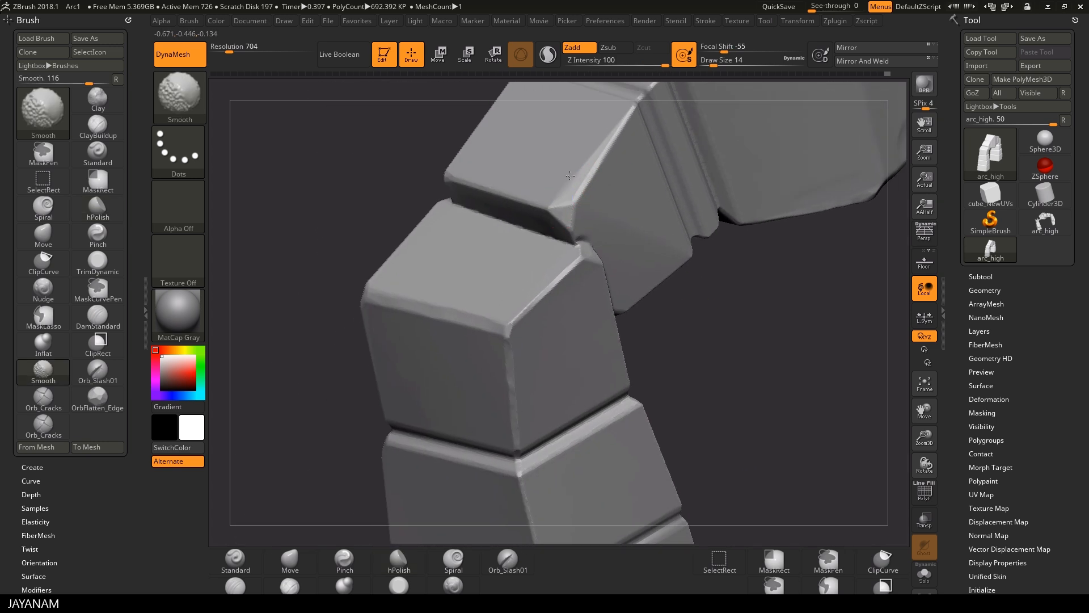
{"action": "left_click_drag", "start_coordinate": [684, 315], "coordinate": [617, 136]}
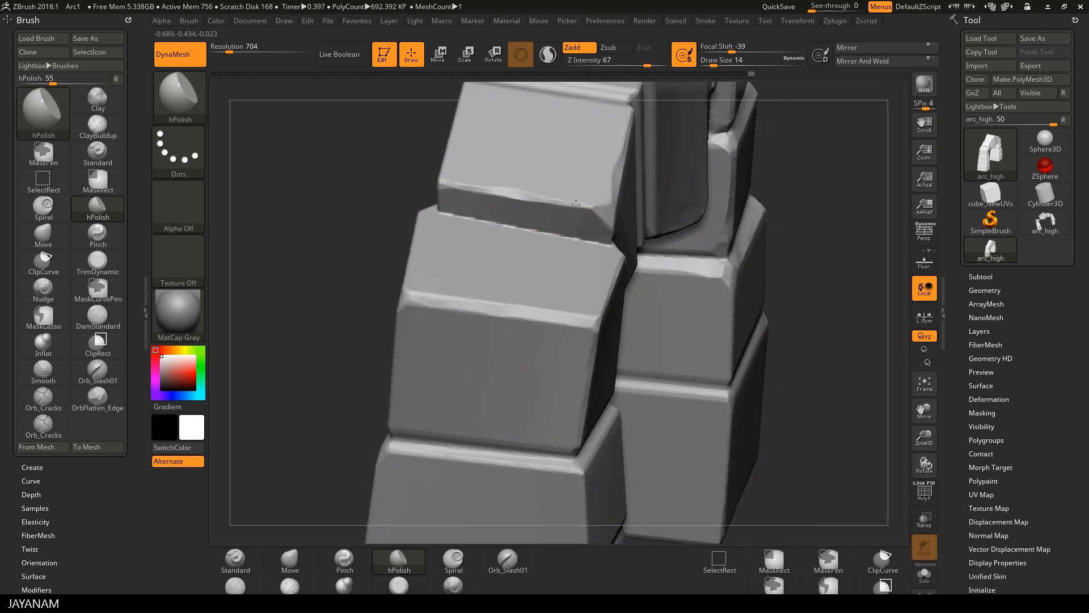
{"action": "left_click_drag", "start_coordinate": [313, 310], "coordinate": [450, 291]}
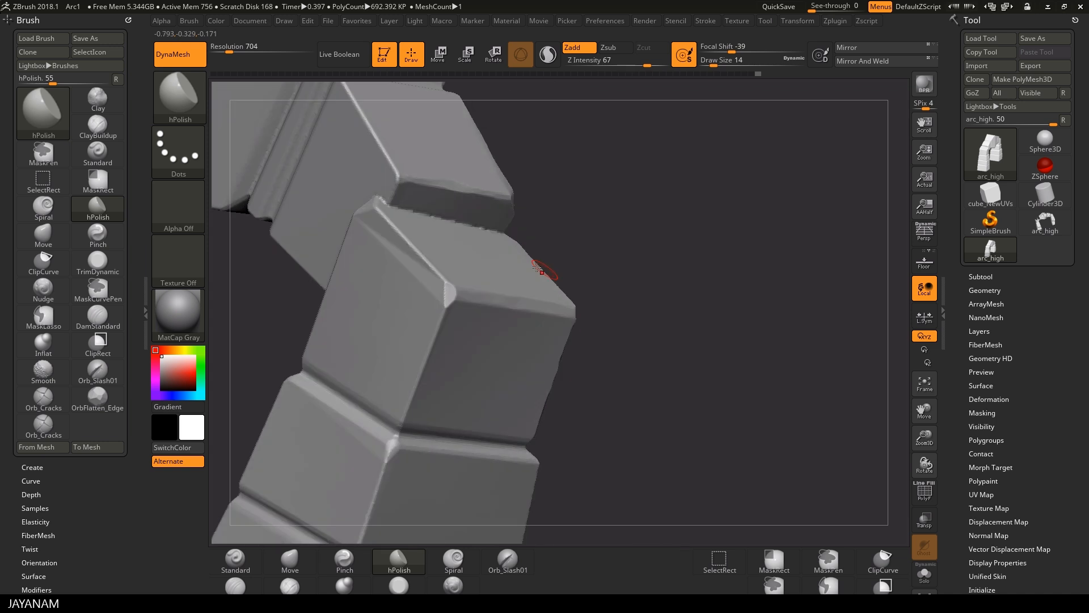
{"action": "key", "text": "shift"}
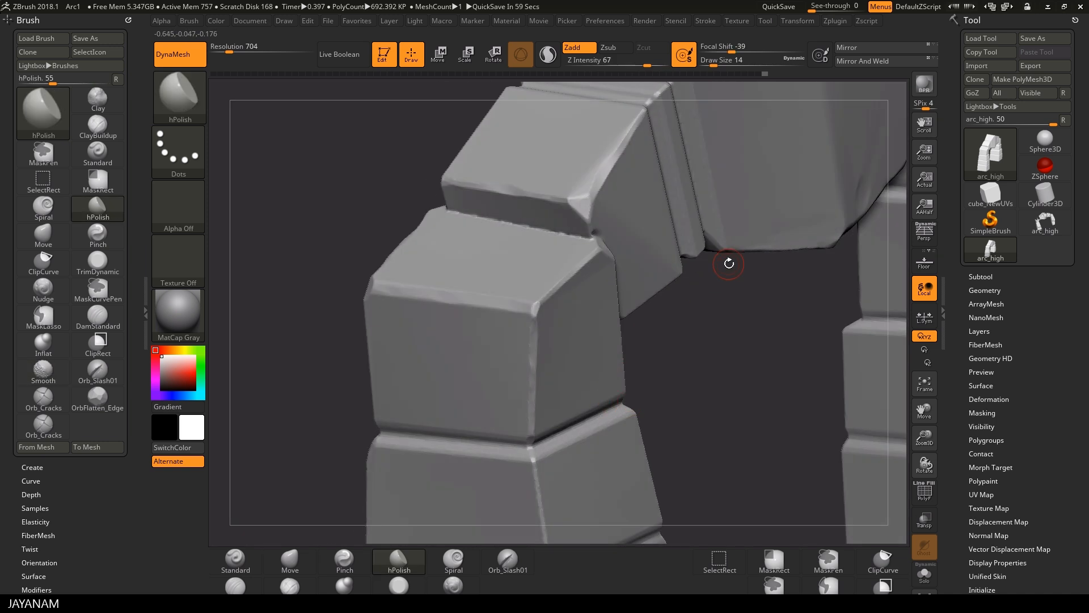
{"action": "left_click_drag", "start_coordinate": [729, 263], "coordinate": [456, 204]}
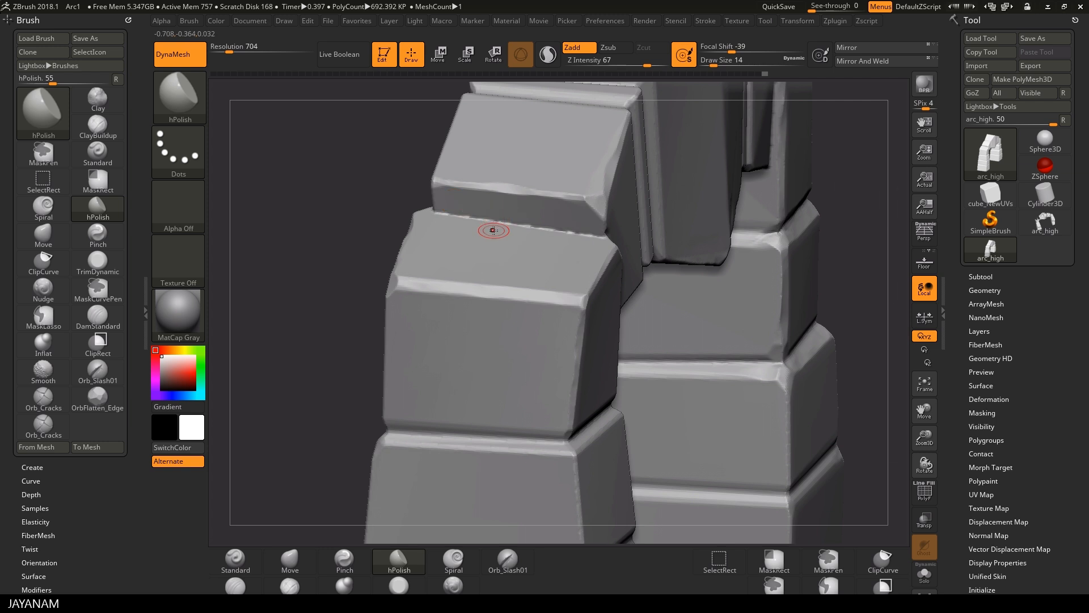
- Load the Orb_Cracks brush from Lightbox and roughen the seam between the pillar's top block and the slanted block
{"action": "left_click", "coordinate": [73, 66]}
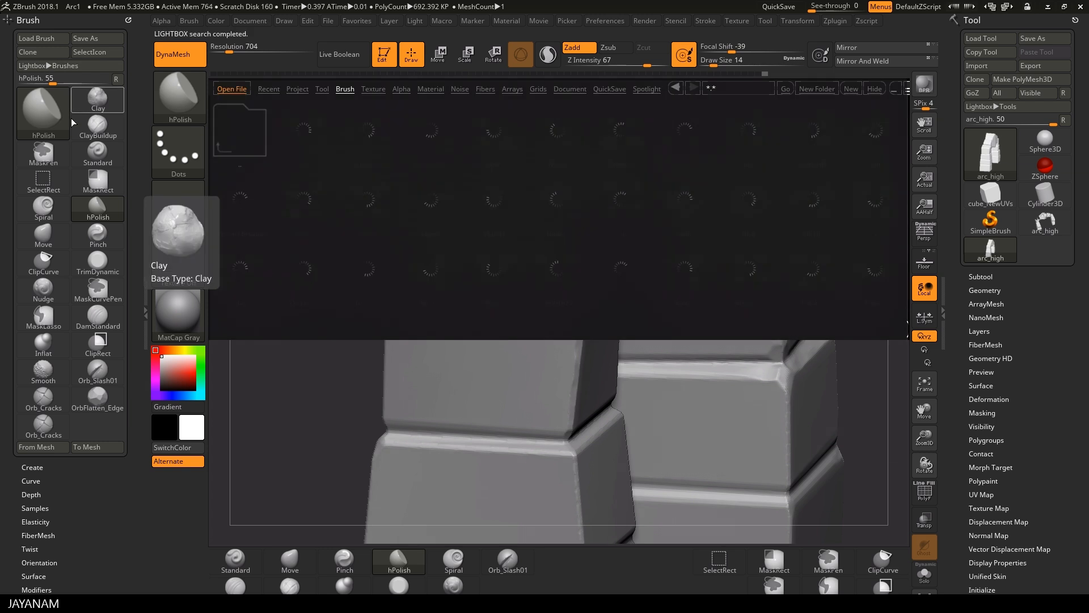
{"action": "double_click", "coordinate": [560, 274]}
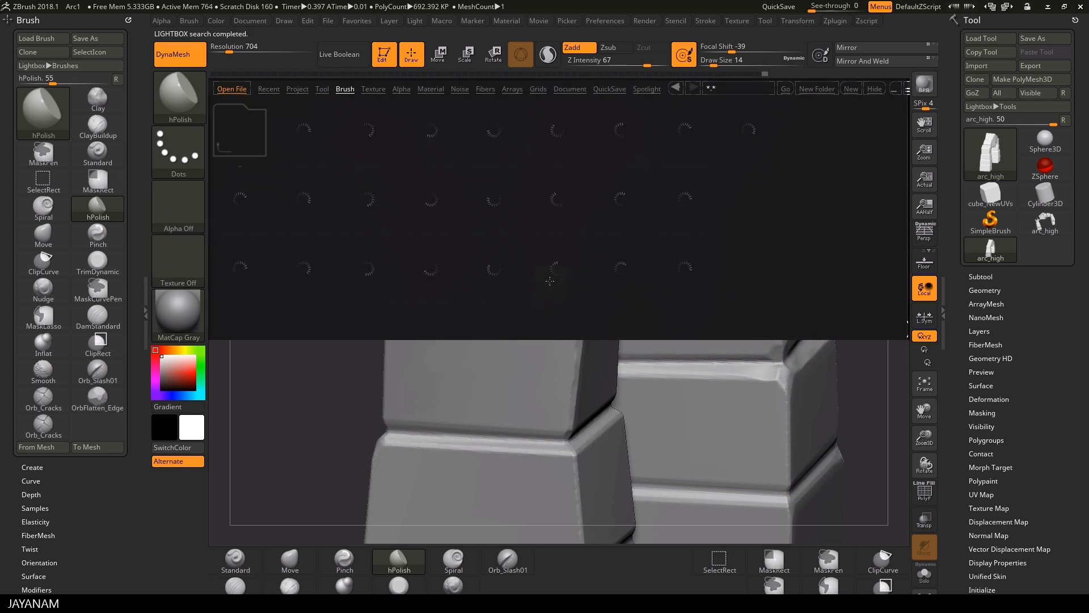
{"action": "double_click", "coordinate": [311, 132]}
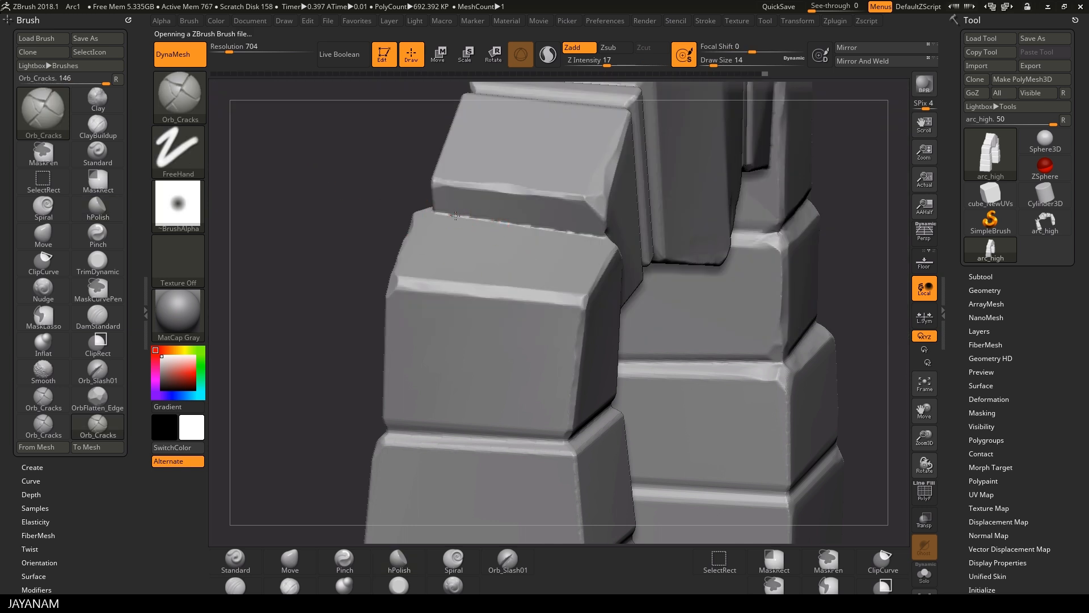
{"action": "left_click_drag", "start_coordinate": [530, 225], "coordinate": [603, 234]}
{"action": "right_click_drag", "start_coordinate": [749, 327], "coordinate": [675, 330]}
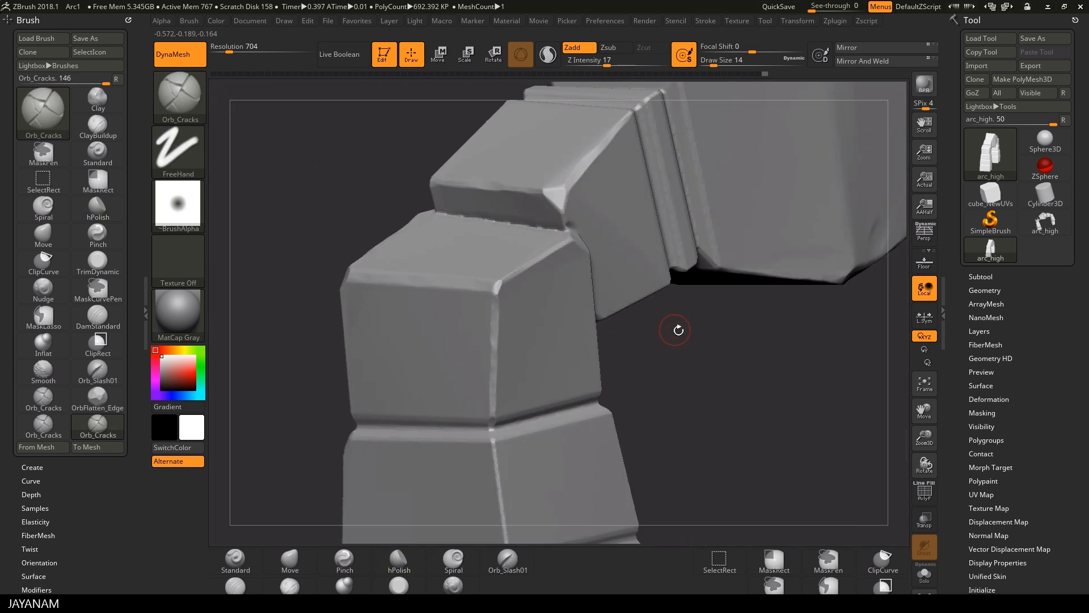
- Load the Orb_Slash04 brush from Lightbox and stamp slashes along the ledge above the pillar's top block
{"action": "left_click", "coordinate": [88, 66]}
{"action": "double_click", "coordinate": [686, 262]}
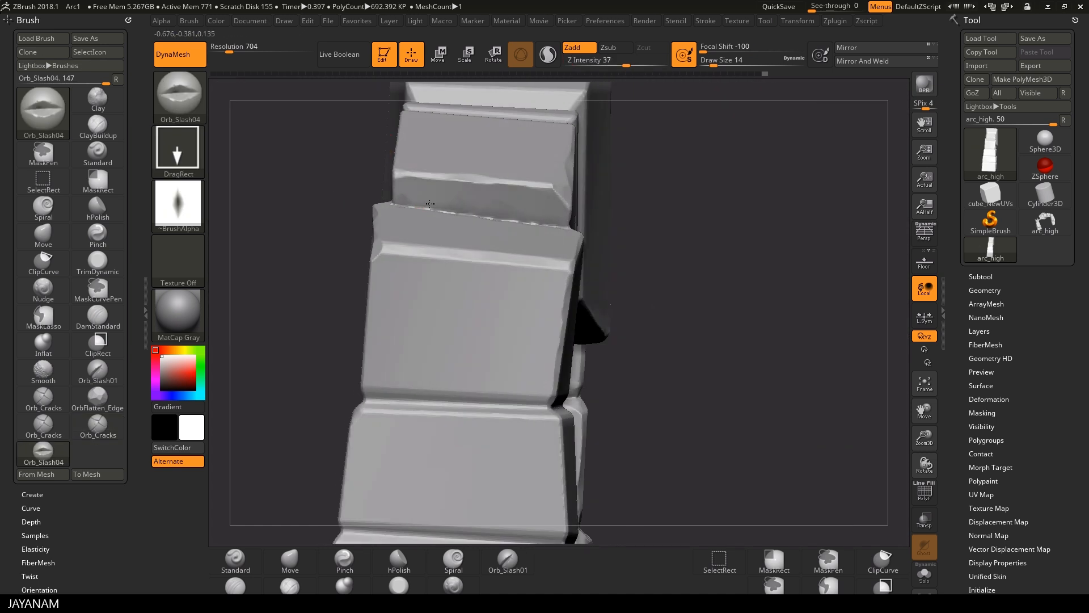
{"action": "right_click_drag", "start_coordinate": [680, 272], "coordinate": [737, 206]}
{"action": "mouse_move", "coordinate": [435, 364]}
{"action": "right_mouse_down"}
{"action": "mouse_move", "coordinate": [625, 394]}
{"action": "mouse_move", "coordinate": [502, 280]}
{"action": "mouse_move", "coordinate": [706, 409]}
{"action": "mouse_move", "coordinate": [752, 232]}
{"action": "right_mouse_up"}
- Flatten the vertical corner edges of the upper pillar blocks with hPolish, reducing the draw size to 12
{"action": "left_click", "coordinate": [399, 562]}
{"action": "right_click_drag", "start_coordinate": [549, 310], "coordinate": [478, 300]}
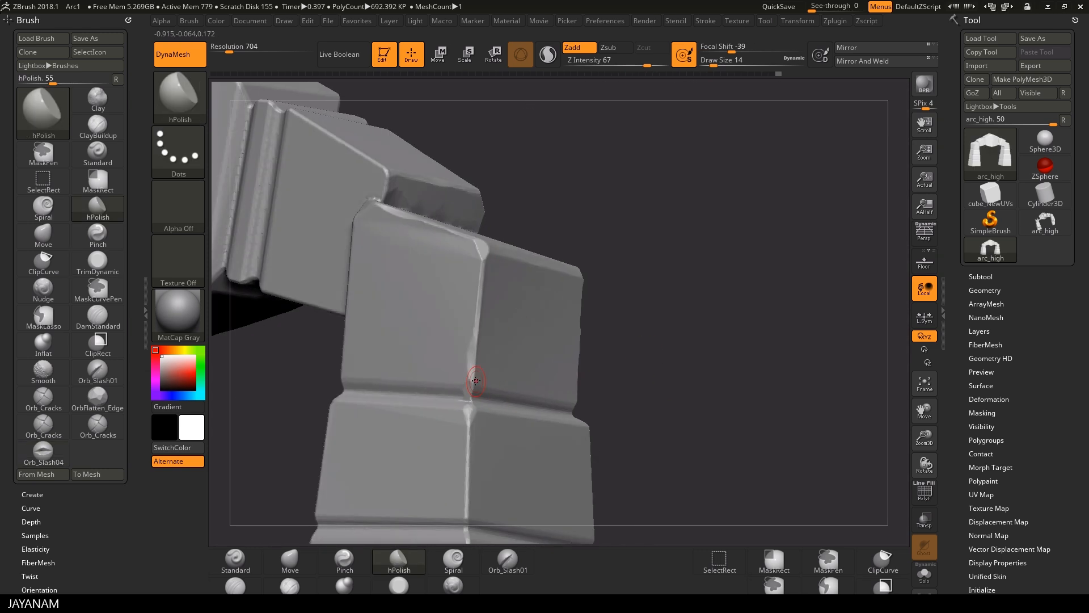
{"action": "right_click_drag", "start_coordinate": [476, 381], "coordinate": [291, 223]}
{"action": "mouse_move", "coordinate": [305, 339]}
{"action": "right_mouse_down"}
{"action": "mouse_move", "coordinate": [382, 409]}
{"action": "mouse_move", "coordinate": [520, 418]}
{"action": "right_mouse_up"}
{"action": "right_click_drag", "start_coordinate": [567, 354], "coordinate": [530, 438]}
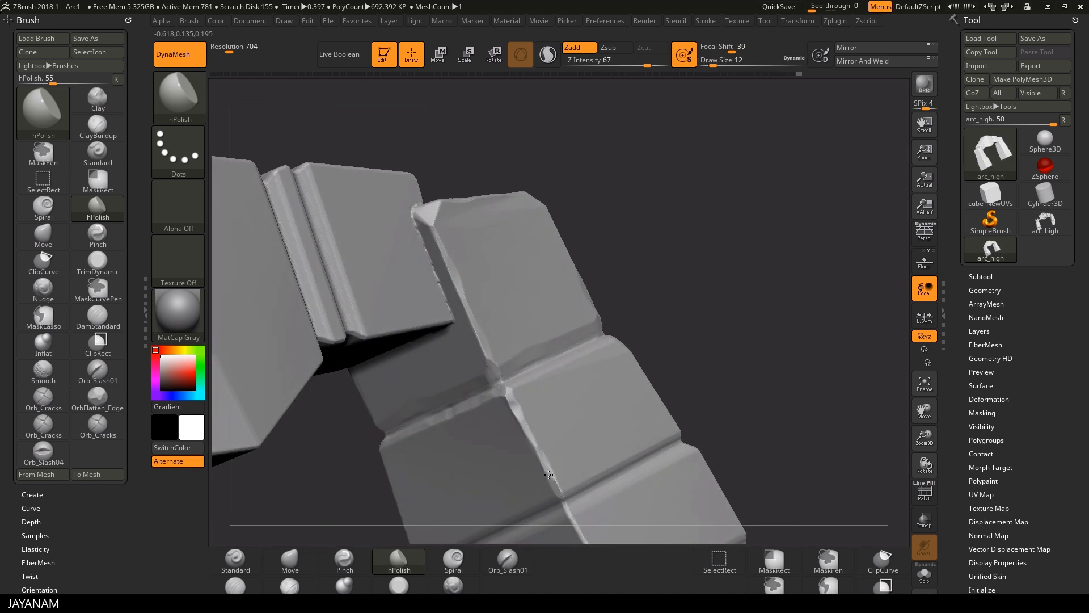
- Chip the vertical corner edge around the groove between the upper pillar blocks with hPolish at draw size 8
{"action": "mouse_move", "coordinate": [549, 473]}
{"action": "right_mouse_down"}
{"action": "mouse_move", "coordinate": [586, 369]}
{"action": "mouse_move", "coordinate": [638, 373]}
{"action": "mouse_move", "coordinate": [567, 352]}
{"action": "mouse_move", "coordinate": [785, 176]}
{"action": "right_mouse_up"}
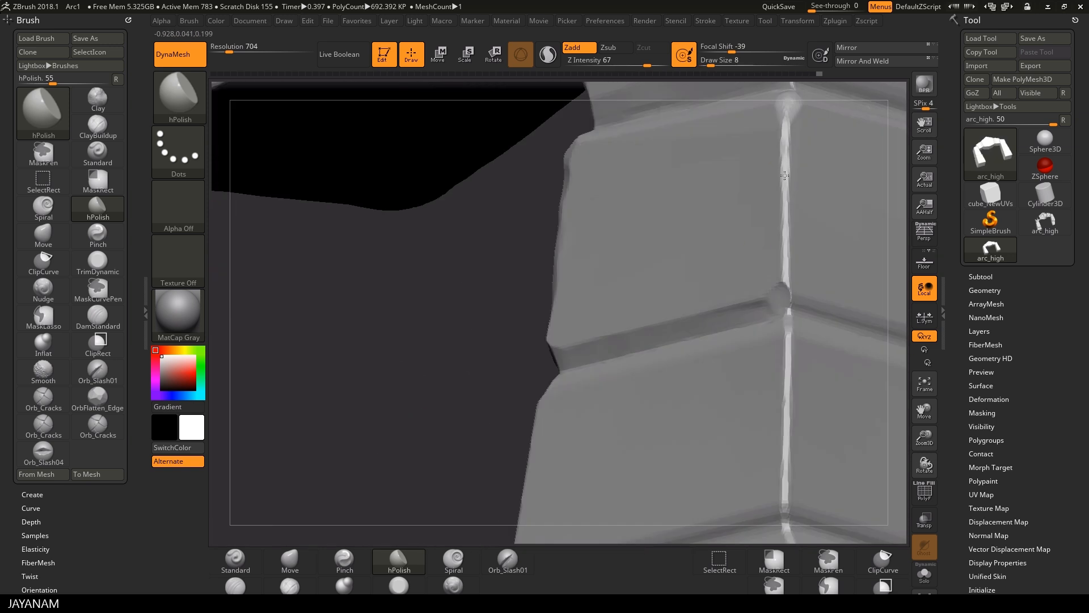
{"action": "right_click_drag", "start_coordinate": [792, 325], "coordinate": [752, 328]}
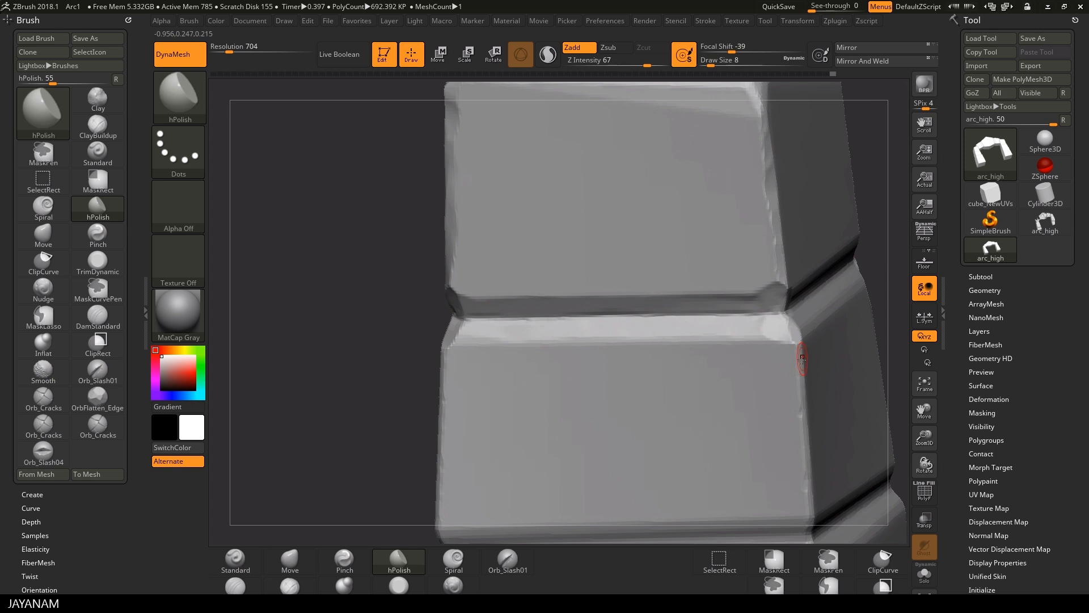
{"action": "right_click_drag", "start_coordinate": [509, 448], "coordinate": [414, 437]}
{"action": "left_click_drag", "start_coordinate": [687, 309], "coordinate": [698, 397]}
- Trim the vertical corner edge of the block below the groove with TrimDynamic at draw size 14
{"action": "left_click", "coordinate": [399, 586]}
{"action": "left_click_drag", "start_coordinate": [701, 476], "coordinate": [697, 396]}
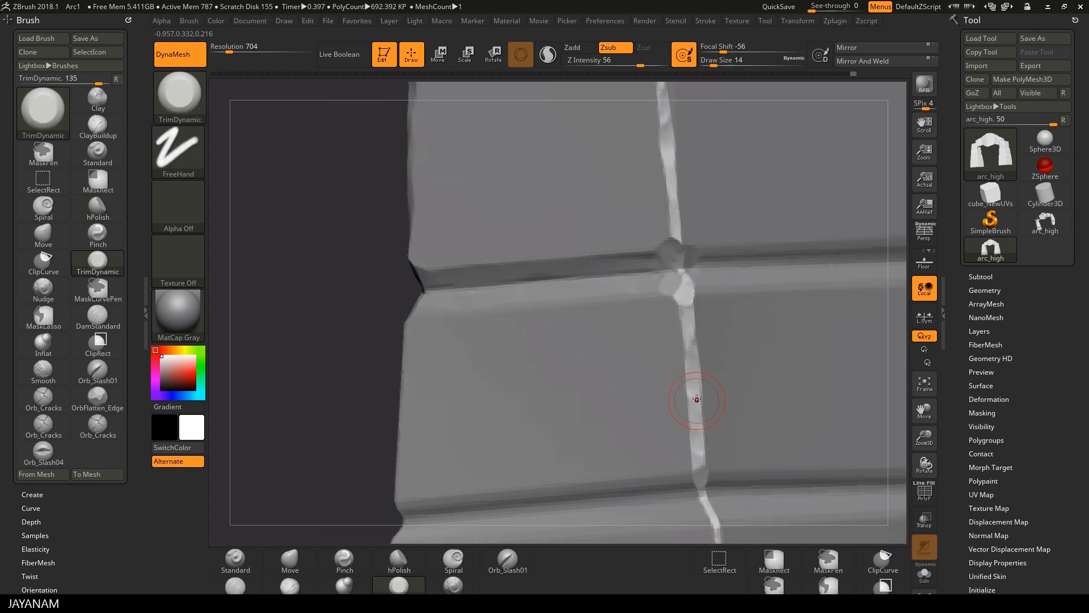
{"action": "mouse_move", "coordinate": [748, 279]}
{"action": "right_mouse_down"}
{"action": "mouse_move", "coordinate": [839, 253]}
{"action": "mouse_move", "coordinate": [715, 273]}
{"action": "right_mouse_up"}
- Polish the horizontal groove edges between the upper pillar blocks with hPolish at draw size 8
{"action": "left_click", "coordinate": [399, 561]}
{"action": "left_click_drag", "start_coordinate": [576, 272], "coordinate": [749, 288]}
{"action": "right_click_drag", "start_coordinate": [794, 318], "coordinate": [652, 352]}
{"action": "mouse_move", "coordinate": [726, 329]}
{"action": "left_mouse_down"}
{"action": "mouse_move", "coordinate": [801, 335]}
{"action": "mouse_move", "coordinate": [799, 355]}
{"action": "left_mouse_up"}
{"action": "left_click_drag", "start_coordinate": [404, 342], "coordinate": [409, 338]}
{"action": "right_click_drag", "start_coordinate": [720, 335], "coordinate": [613, 338]}
{"action": "left_click_drag", "start_coordinate": [608, 338], "coordinate": [811, 349]}
- Continue hPolish strokes along the groove edges on the remaining sides of the upper pillar
{"action": "right_click_drag", "start_coordinate": [410, 307], "coordinate": [227, 348]}
{"action": "left_click_drag", "start_coordinate": [592, 355], "coordinate": [672, 362]}
{"action": "right_click_drag", "start_coordinate": [851, 363], "coordinate": [703, 341]}
{"action": "left_click_drag", "start_coordinate": [695, 332], "coordinate": [871, 333]}
{"action": "mouse_move", "coordinate": [871, 341]}
{"action": "right_mouse_down"}
{"action": "mouse_move", "coordinate": [614, 364]}
{"action": "mouse_move", "coordinate": [567, 341]}
{"action": "right_mouse_up"}
{"action": "left_click_drag", "start_coordinate": [592, 327], "coordinate": [595, 335]}
{"action": "right_click_drag", "start_coordinate": [767, 332], "coordinate": [607, 190]}
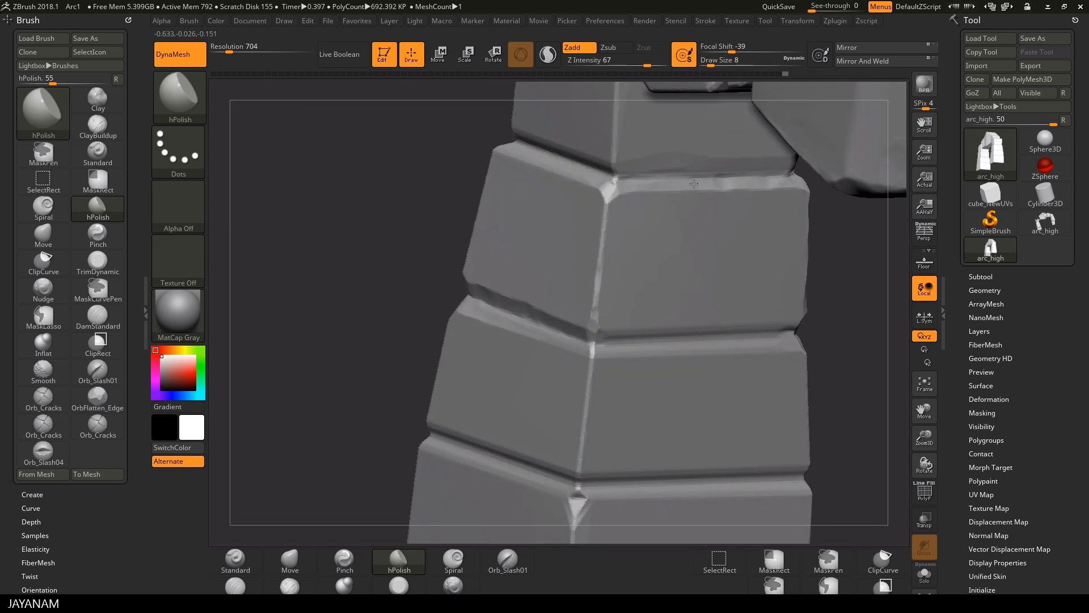
- Wear down the upper groove's bevel and the underside edge of the second pillar block with hPolish
{"action": "left_click_drag", "start_coordinate": [694, 184], "coordinate": [760, 189]}
{"action": "right_click_drag", "start_coordinate": [761, 227], "coordinate": [760, 346], "text": "ctrl"}
{"action": "left_click_drag", "start_coordinate": [596, 332], "coordinate": [644, 343]}
{"action": "mouse_move", "coordinate": [756, 346]}
{"action": "right_mouse_down"}
{"action": "mouse_move", "coordinate": [786, 374]}
{"action": "mouse_move", "coordinate": [715, 341]}
{"action": "right_mouse_up"}
{"action": "left_click_drag", "start_coordinate": [624, 332], "coordinate": [701, 335]}
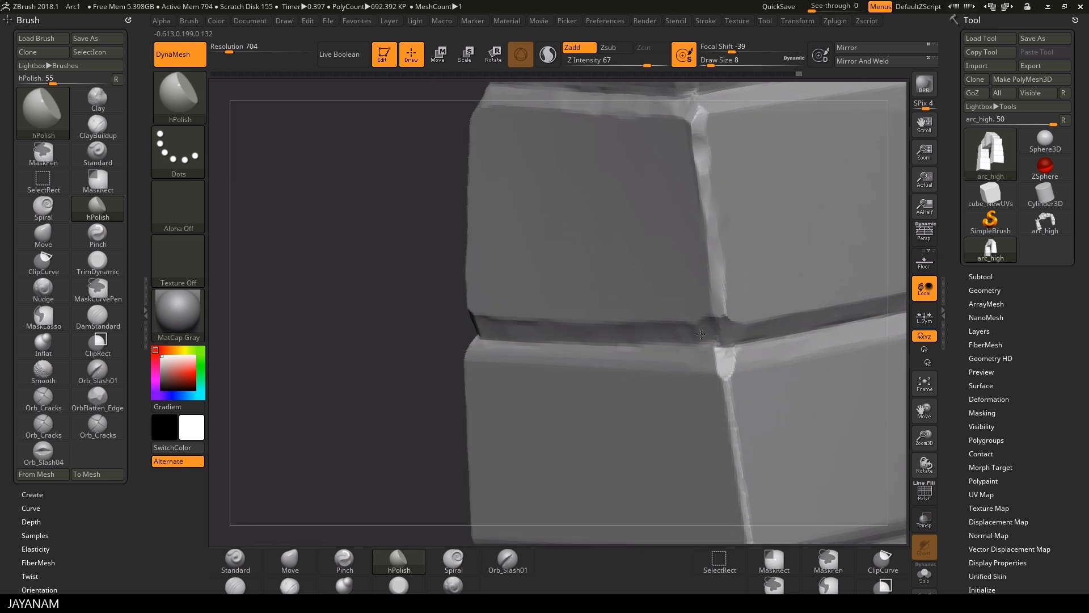
- Polish the corner and the upper bevel of the third pillar block at draw size 8
{"action": "left_click_drag", "start_coordinate": [728, 387], "coordinate": [722, 364]}
{"action": "right_click_drag", "start_coordinate": [766, 397], "coordinate": [616, 369]}
{"action": "left_click_drag", "start_coordinate": [616, 369], "coordinate": [744, 352]}
{"action": "mouse_move", "coordinate": [743, 363]}
{"action": "right_mouse_down"}
{"action": "mouse_move", "coordinate": [888, 416]}
{"action": "mouse_move", "coordinate": [795, 374]}
{"action": "right_mouse_up"}
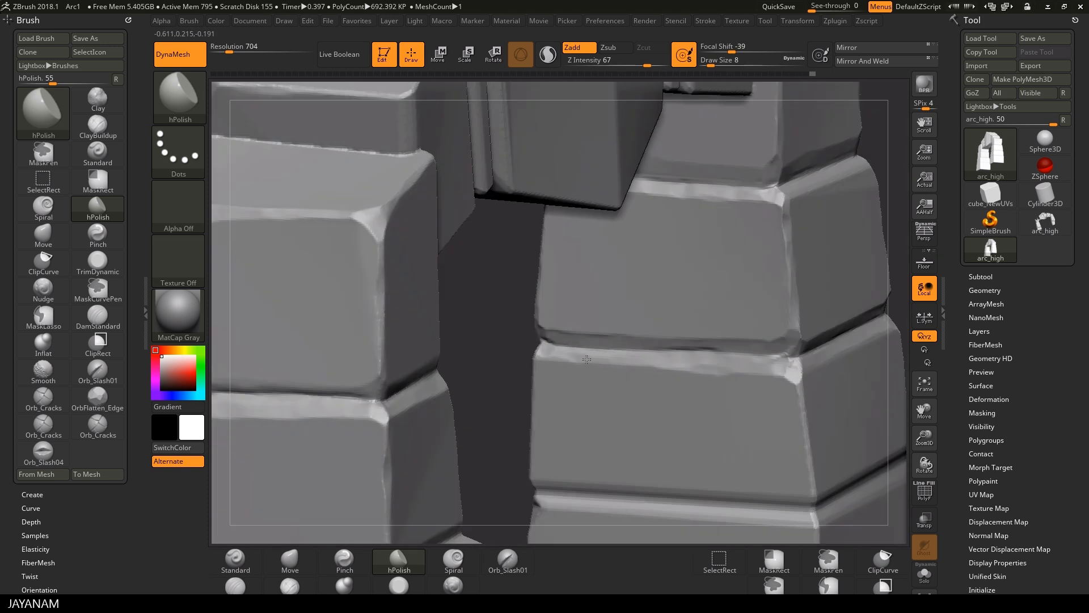
- Polish the groove edges on the outer face of the pillar's middle blocks with hPolish
{"action": "right_click_drag", "start_coordinate": [902, 479], "coordinate": [845, 460]}
{"action": "mouse_move", "coordinate": [846, 459]}
{"action": "right_mouse_down", "text": "ctrl"}
{"action": "mouse_move", "coordinate": [839, 391]}
{"action": "mouse_move", "coordinate": [818, 454]}
{"action": "right_mouse_up", "text": "ctrl"}
{"action": "left_click_drag", "start_coordinate": [621, 236], "coordinate": [800, 221]}
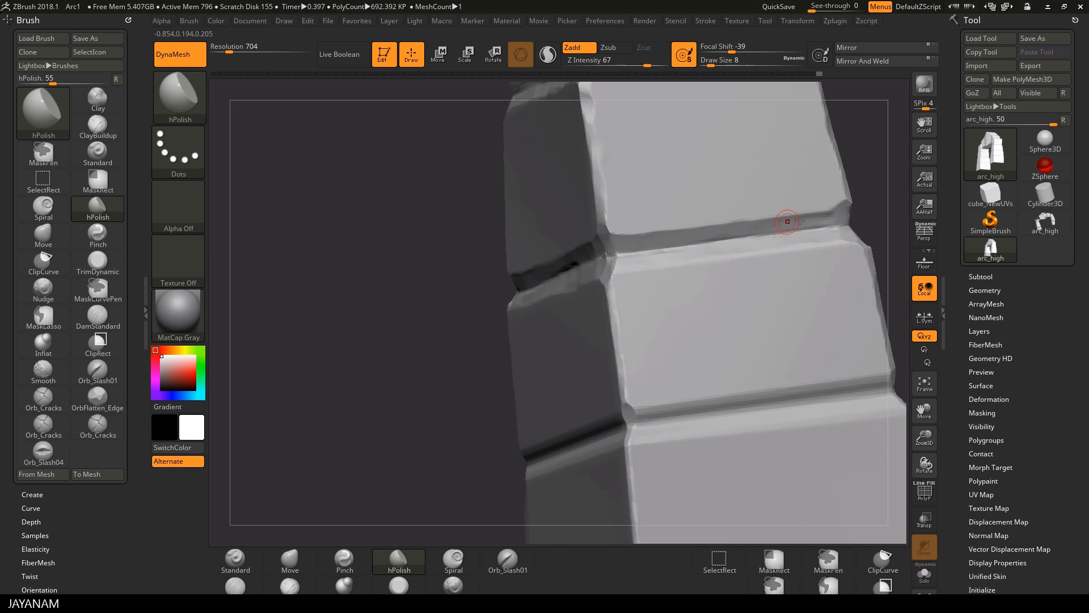
{"action": "right_click_drag", "start_coordinate": [816, 392], "coordinate": [743, 332]}
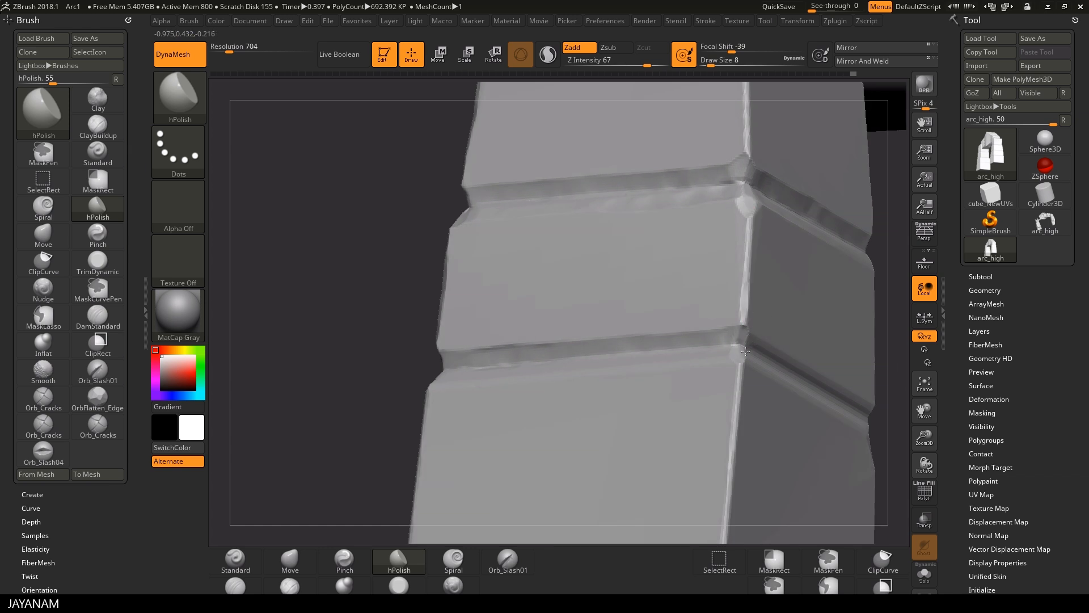
- Roughen the upper edges and corners of the pillar's base block with hPolish at draw size 8
{"action": "right_click_drag", "start_coordinate": [335, 430], "coordinate": [499, 423]}
{"action": "right_click_drag", "start_coordinate": [499, 423], "coordinate": [510, 386], "text": "ctrl"}
{"action": "right_click_drag", "start_coordinate": [752, 376], "coordinate": [619, 353]}
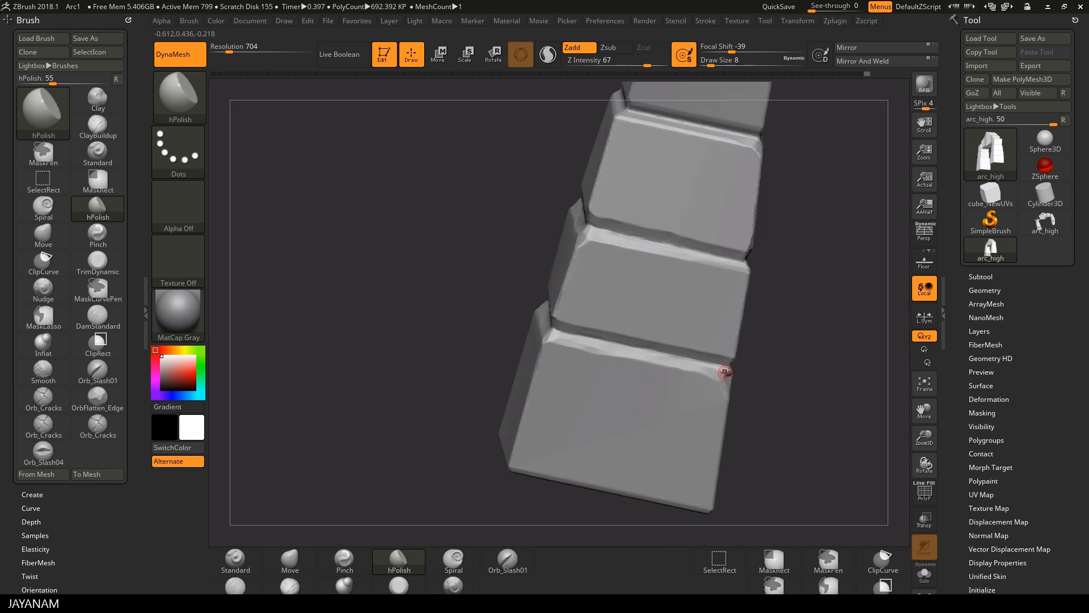
{"action": "right_click_drag", "start_coordinate": [725, 372], "coordinate": [695, 366]}
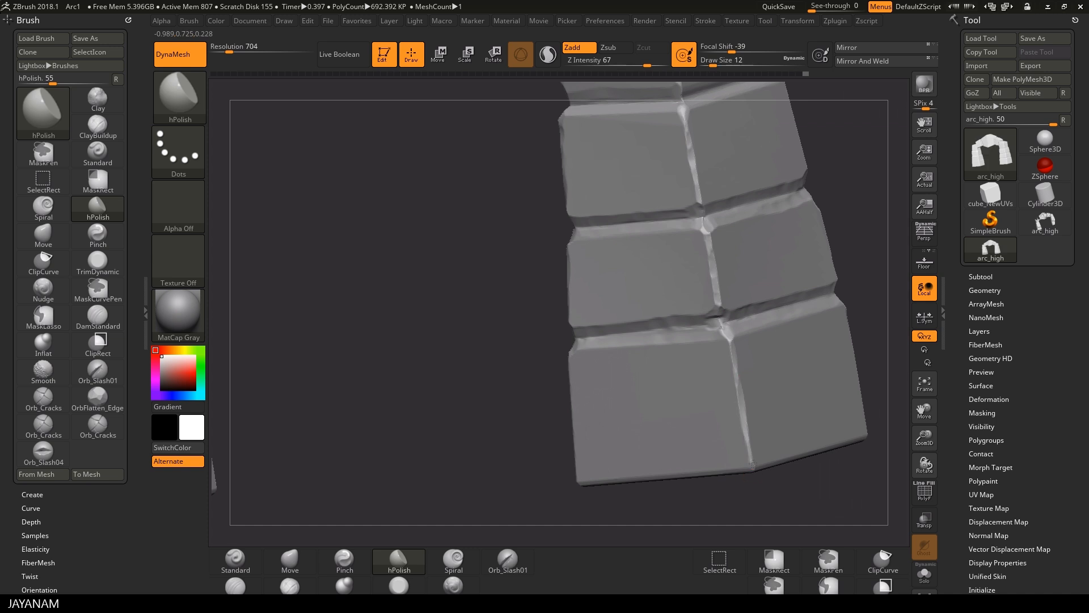
- Polish the vertical corner edges of the pillar's base block with hPolish at draw size 12
{"action": "mouse_move", "coordinate": [753, 464]}
{"action": "right_mouse_down"}
{"action": "mouse_move", "coordinate": [773, 464]}
{"action": "mouse_move", "coordinate": [812, 306]}
{"action": "right_mouse_up"}
{"action": "left_click_drag", "start_coordinate": [614, 395], "coordinate": [581, 331]}
{"action": "right_click_drag", "start_coordinate": [781, 312], "coordinate": [769, 369], "text": "ctrl"}
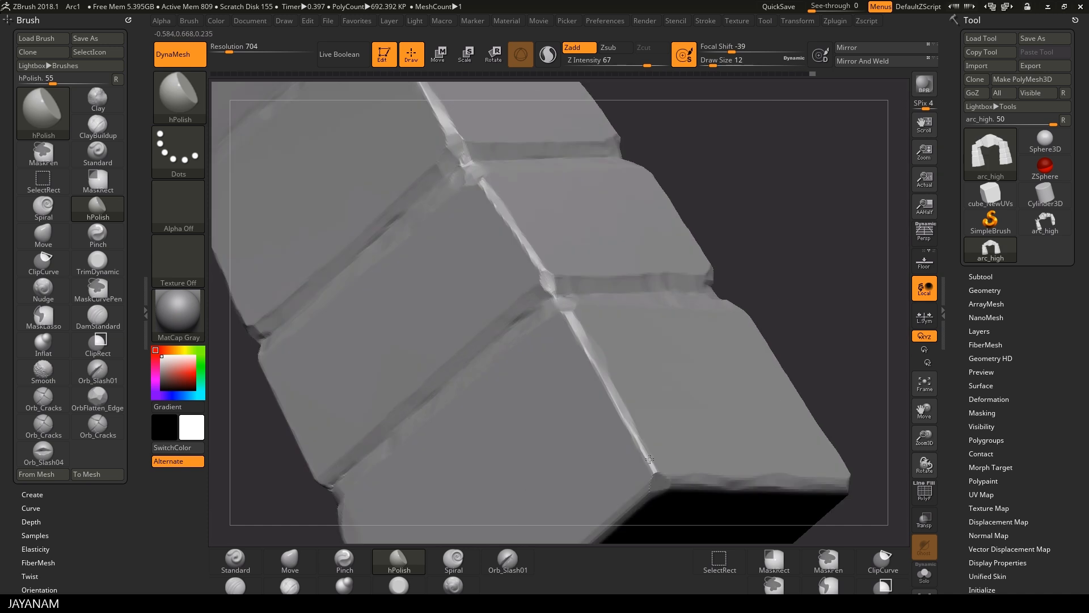
{"action": "left_click_drag", "start_coordinate": [650, 459], "coordinate": [619, 406]}
{"action": "right_click_drag", "start_coordinate": [732, 369], "coordinate": [768, 338]}
{"action": "mouse_move", "coordinate": [548, 316]}
{"action": "right_mouse_down"}
{"action": "mouse_move", "coordinate": [614, 409]}
{"action": "mouse_move", "coordinate": [641, 335]}
{"action": "right_mouse_up"}
- Flatten the base block's remaining long corner edges up to the lowest groove with hPolish
{"action": "left_click_drag", "start_coordinate": [475, 461], "coordinate": [718, 276]}
{"action": "mouse_move", "coordinate": [732, 289]}
{"action": "right_mouse_down"}
{"action": "mouse_move", "coordinate": [777, 276]}
{"action": "mouse_move", "coordinate": [820, 168]}
{"action": "right_mouse_up"}
{"action": "right_click_drag", "start_coordinate": [773, 345], "coordinate": [825, 222]}
{"action": "left_click_drag", "start_coordinate": [417, 311], "coordinate": [567, 362]}
{"action": "right_click_drag", "start_coordinate": [641, 340], "coordinate": [738, 321]}
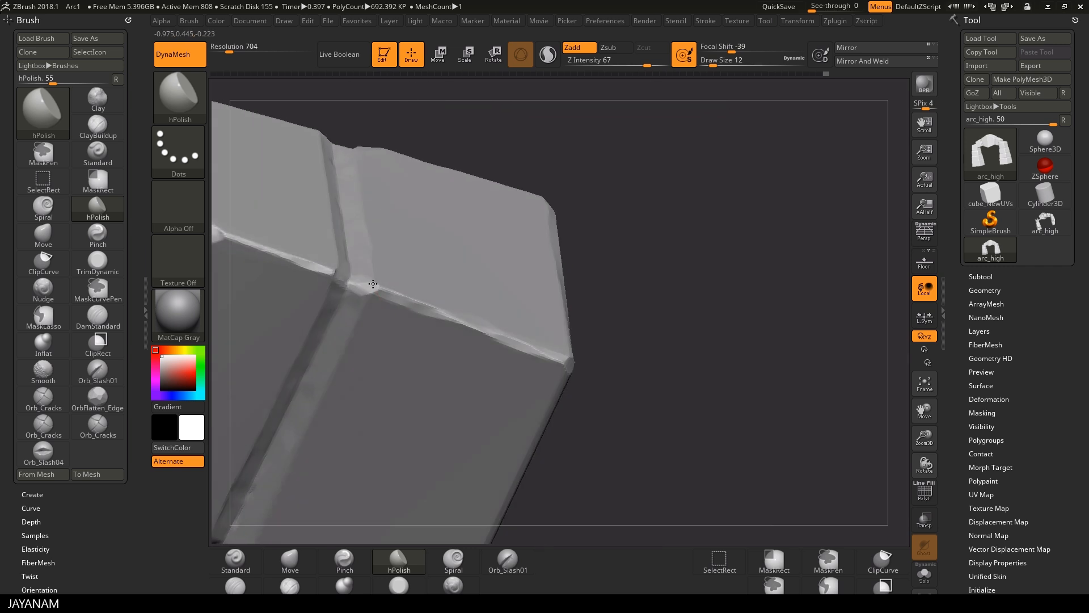
{"action": "left_click_drag", "start_coordinate": [373, 284], "coordinate": [478, 328]}
- Polish the bottom rim and lower corners of the pillar's base block on all sides
{"action": "right_click_drag", "start_coordinate": [681, 318], "coordinate": [636, 222]}
{"action": "left_click_drag", "start_coordinate": [596, 219], "coordinate": [565, 347]}
{"action": "right_click_drag", "start_coordinate": [811, 181], "coordinate": [743, 176]}
{"action": "left_click_drag", "start_coordinate": [528, 428], "coordinate": [564, 299]}
{"action": "mouse_move", "coordinate": [804, 148]}
{"action": "right_mouse_down"}
{"action": "mouse_move", "coordinate": [717, 266]}
{"action": "mouse_move", "coordinate": [809, 314]}
{"action": "mouse_move", "coordinate": [811, 369]}
{"action": "right_mouse_up"}
{"action": "left_click_drag", "start_coordinate": [391, 360], "coordinate": [693, 287]}
{"action": "right_click_drag", "start_coordinate": [795, 318], "coordinate": [732, 273]}
{"action": "left_click_drag", "start_coordinate": [719, 407], "coordinate": [671, 266]}
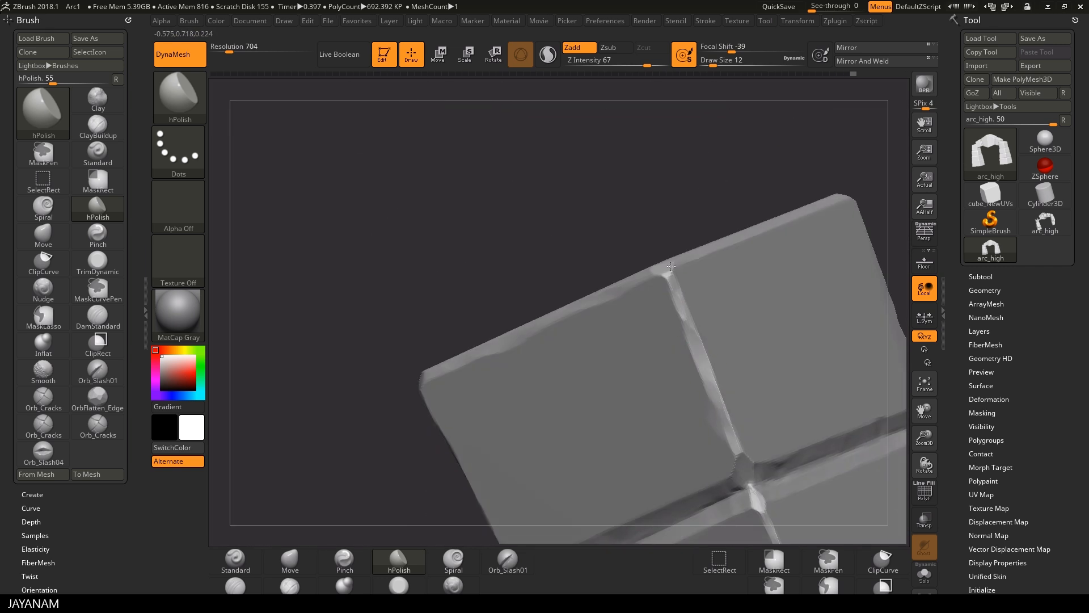
- Polish the outer edges of the slanted block above the pillar with hPolish at draw size 12
{"action": "right_click_drag", "start_coordinate": [672, 266], "coordinate": [695, 198]}
{"action": "right_click_drag", "start_coordinate": [760, 250], "coordinate": [812, 194]}
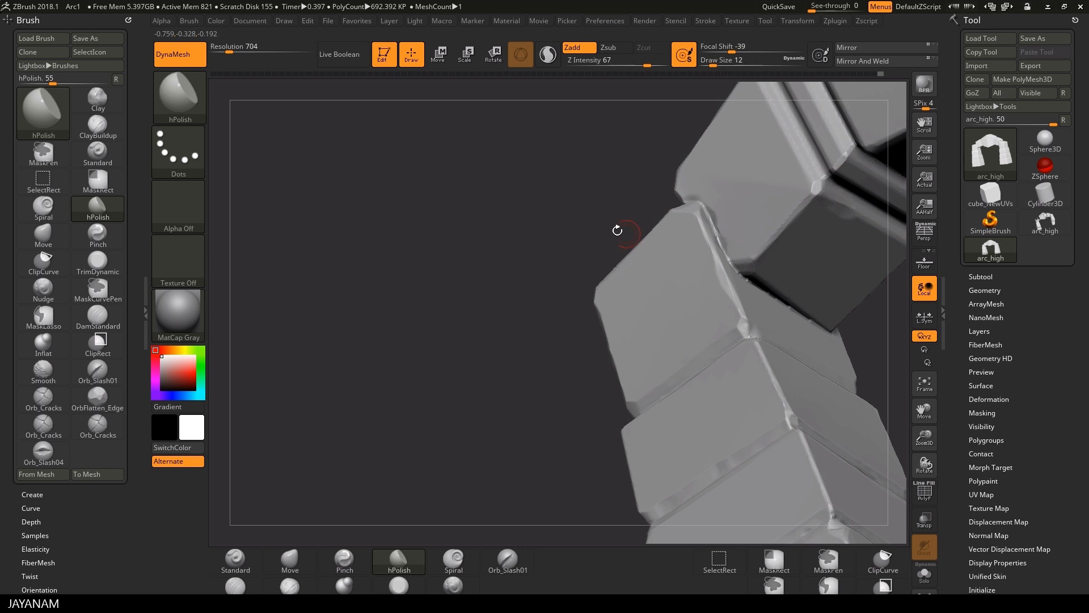
{"action": "right_click_drag", "start_coordinate": [617, 231], "coordinate": [590, 289]}
{"action": "right_click_drag", "start_coordinate": [746, 275], "coordinate": [385, 329]}
{"action": "left_click_drag", "start_coordinate": [433, 243], "coordinate": [449, 171]}
{"action": "right_click_drag", "start_coordinate": [635, 244], "coordinate": [715, 221]}
{"action": "left_click_drag", "start_coordinate": [446, 193], "coordinate": [430, 293]}
{"action": "right_click_drag", "start_coordinate": [630, 284], "coordinate": [705, 294]}
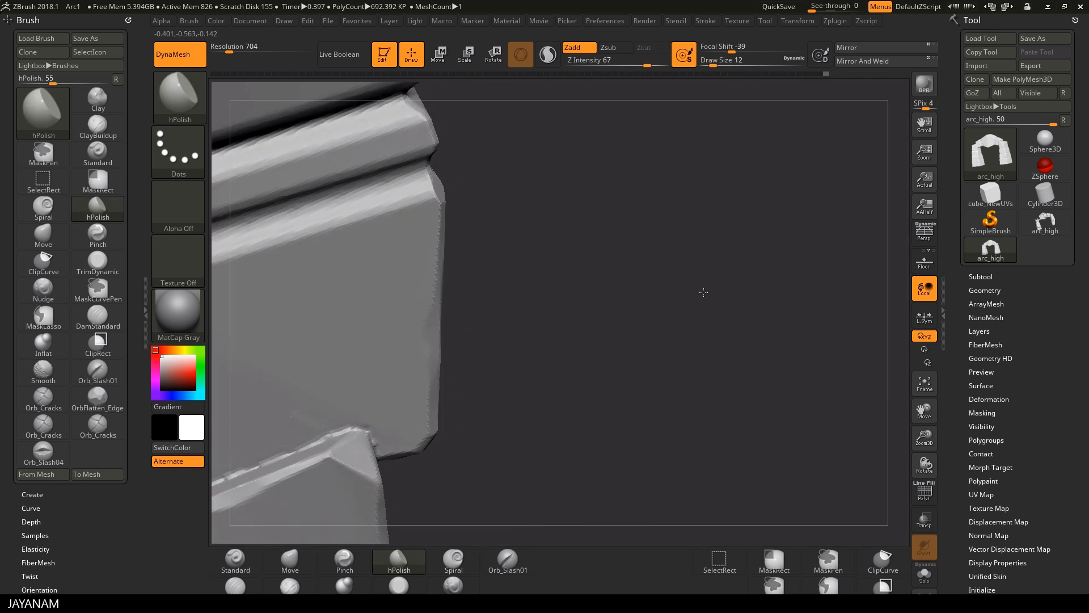
- Wear down the ends of the ribbed band and the adjoining slanted block edges with hPolish
{"action": "left_click_drag", "start_coordinate": [428, 113], "coordinate": [405, 196]}
{"action": "right_click_drag", "start_coordinate": [669, 244], "coordinate": [749, 255]}
{"action": "left_click_drag", "start_coordinate": [312, 315], "coordinate": [527, 246]}
{"action": "left_click_drag", "start_coordinate": [704, 244], "coordinate": [777, 227]}
{"action": "left_click_drag", "start_coordinate": [368, 281], "coordinate": [371, 534]}
{"action": "mouse_move", "coordinate": [726, 352]}
{"action": "left_mouse_down"}
{"action": "mouse_move", "coordinate": [822, 360]}
{"action": "mouse_move", "coordinate": [784, 318]}
{"action": "left_mouse_up"}
{"action": "left_click_drag", "start_coordinate": [420, 313], "coordinate": [540, 303]}
- Polish the long ridges of the ribbed band between the slanted block and the keystone
{"action": "left_click_drag", "start_coordinate": [688, 282], "coordinate": [596, 295]}
{"action": "left_click_drag", "start_coordinate": [406, 266], "coordinate": [559, 274]}
{"action": "left_click_drag", "start_coordinate": [429, 213], "coordinate": [516, 214]}
{"action": "left_click_drag", "start_coordinate": [709, 261], "coordinate": [601, 318]}
{"action": "left_click_drag", "start_coordinate": [625, 148], "coordinate": [511, 188]}
{"action": "left_click_drag", "start_coordinate": [320, 295], "coordinate": [363, 296]}
{"action": "left_click_drag", "start_coordinate": [698, 318], "coordinate": [602, 350]}
- Polish the underside edges of the keystone next to the ribbed band with hPolish
{"action": "mouse_move", "coordinate": [705, 397]}
{"action": "left_mouse_down", "text": "alt"}
{"action": "mouse_move", "coordinate": [775, 304]}
{"action": "mouse_move", "coordinate": [738, 317]}
{"action": "mouse_move", "coordinate": [794, 318]}
{"action": "left_mouse_up", "text": "alt"}
{"action": "left_click_drag", "start_coordinate": [579, 335], "coordinate": [653, 187]}
{"action": "left_click_drag", "start_coordinate": [576, 233], "coordinate": [646, 313]}
{"action": "mouse_move", "coordinate": [815, 229]}
{"action": "left_mouse_down"}
{"action": "mouse_move", "coordinate": [770, 257]}
{"action": "mouse_move", "coordinate": [749, 250]}
{"action": "left_mouse_up"}
{"action": "left_click_drag", "start_coordinate": [527, 270], "coordinate": [573, 268]}
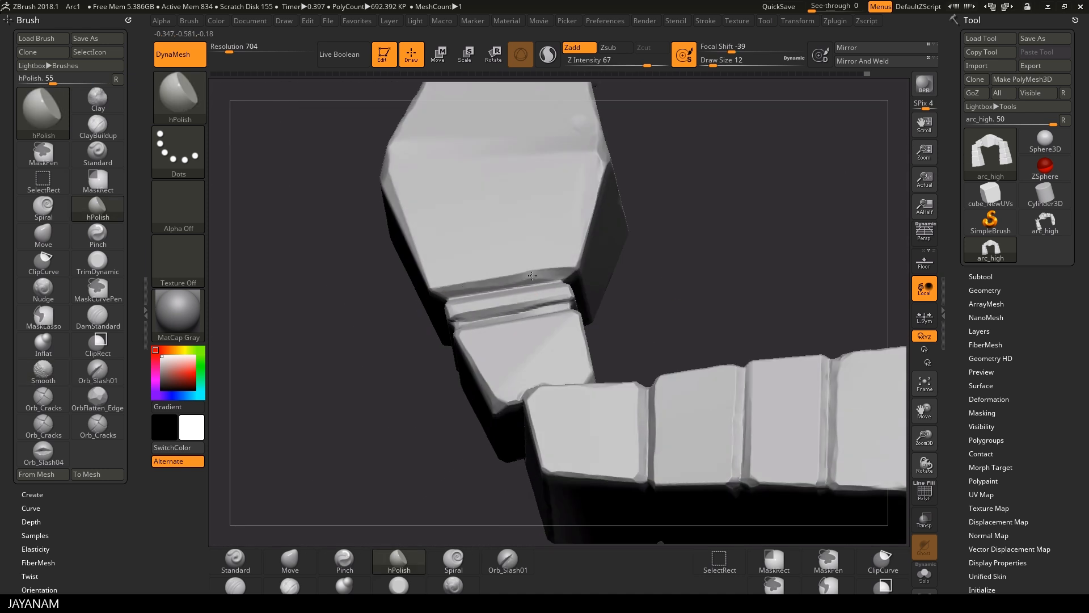
- Polish the keystone's edges on the opposite side of the arch with hPolish at draw size 12
{"action": "mouse_move", "coordinate": [755, 227]}
{"action": "left_mouse_down"}
{"action": "mouse_move", "coordinate": [851, 209]}
{"action": "mouse_move", "coordinate": [680, 272]}
{"action": "left_mouse_up"}
{"action": "mouse_move", "coordinate": [613, 363]}
{"action": "left_mouse_down"}
{"action": "mouse_move", "coordinate": [666, 335]}
{"action": "mouse_move", "coordinate": [596, 284]}
{"action": "mouse_move", "coordinate": [641, 244]}
{"action": "left_mouse_up"}
{"action": "left_click_drag", "start_coordinate": [338, 326], "coordinate": [312, 377]}
{"action": "left_click_drag", "start_coordinate": [595, 272], "coordinate": [681, 238]}
{"action": "left_click_drag", "start_coordinate": [400, 363], "coordinate": [324, 423]}
{"action": "mouse_move", "coordinate": [641, 244]}
{"action": "left_mouse_down"}
{"action": "mouse_move", "coordinate": [601, 266]}
{"action": "mouse_move", "coordinate": [762, 253]}
{"action": "mouse_move", "coordinate": [675, 255]}
{"action": "mouse_move", "coordinate": [738, 256]}
{"action": "left_mouse_up"}
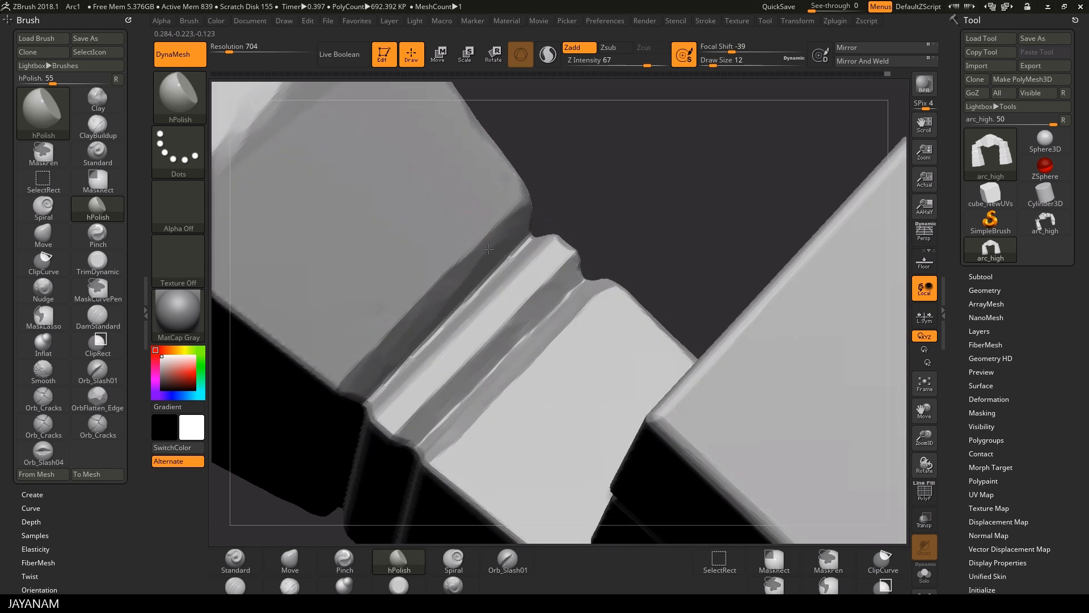
- Polish the keystone edge and the band bevels beside the second pillar's slanted block
{"action": "left_click_drag", "start_coordinate": [488, 249], "coordinate": [542, 238]}
{"action": "right_click_drag", "start_coordinate": [672, 298], "coordinate": [641, 332]}
{"action": "left_click_drag", "start_coordinate": [641, 332], "coordinate": [778, 348]}
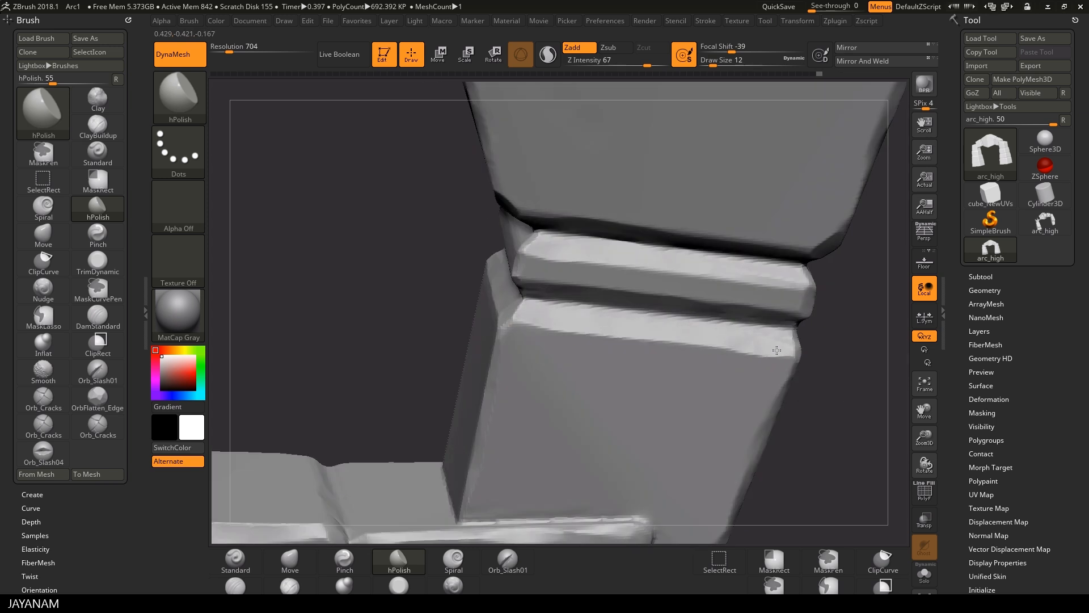
{"action": "mouse_move", "coordinate": [778, 348]}
{"action": "right_mouse_down"}
{"action": "mouse_move", "coordinate": [815, 346]}
{"action": "mouse_move", "coordinate": [325, 223]}
{"action": "right_mouse_up"}
- Chip the short edges and corners around the second ribbed band with hPolish strokes
{"action": "left_click_drag", "start_coordinate": [519, 355], "coordinate": [520, 395]}
{"action": "right_click_drag", "start_coordinate": [520, 395], "coordinate": [630, 233]}
{"action": "left_click_drag", "start_coordinate": [516, 370], "coordinate": [511, 391]}
{"action": "right_click_drag", "start_coordinate": [511, 390], "coordinate": [542, 223], "text": "alt"}
{"action": "left_click_drag", "start_coordinate": [541, 388], "coordinate": [536, 419]}
{"action": "right_click_drag", "start_coordinate": [536, 419], "coordinate": [635, 273]}
- Polish the groove and base edges of the second pillar with hPolish at draw size 18
{"action": "left_click_drag", "start_coordinate": [670, 241], "coordinate": [890, 258]}
{"action": "mouse_move", "coordinate": [766, 214]}
{"action": "right_mouse_down"}
{"action": "mouse_move", "coordinate": [773, 380]}
{"action": "mouse_move", "coordinate": [714, 173]}
{"action": "right_mouse_up"}
{"action": "left_click_drag", "start_coordinate": [695, 284], "coordinate": [888, 316]}
{"action": "mouse_move", "coordinate": [771, 323]}
{"action": "right_mouse_down"}
{"action": "mouse_move", "coordinate": [687, 241]}
{"action": "mouse_move", "coordinate": [633, 291]}
{"action": "mouse_move", "coordinate": [628, 347]}
{"action": "mouse_move", "coordinate": [731, 313]}
{"action": "mouse_move", "coordinate": [740, 301]}
{"action": "mouse_move", "coordinate": [732, 289]}
{"action": "right_mouse_up"}
{"action": "left_click_drag", "start_coordinate": [584, 224], "coordinate": [547, 297]}
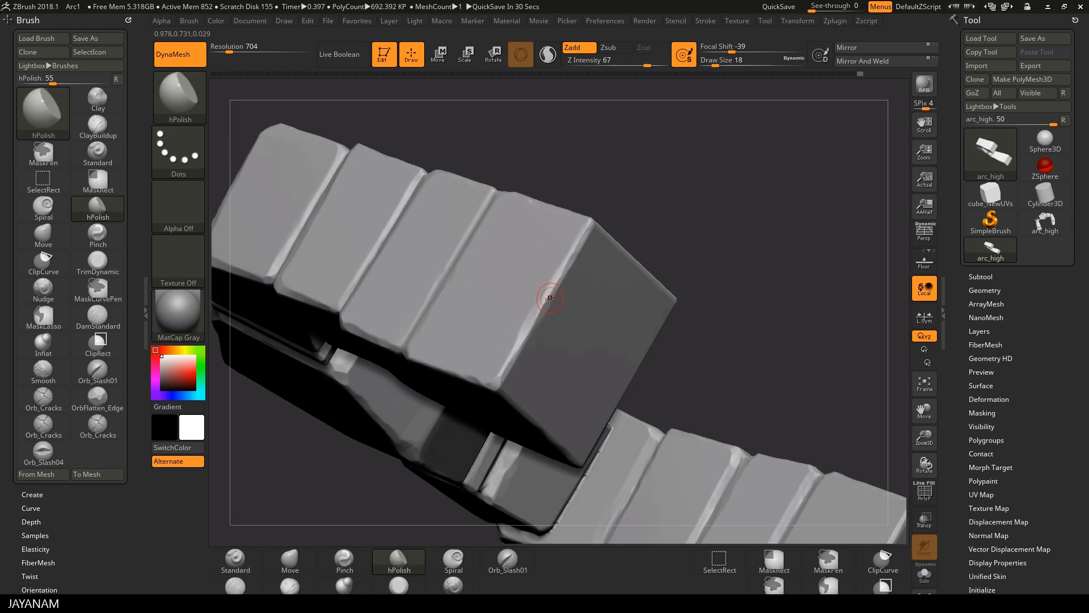
- Polish the edges around the pillar's base block corner with hPolish at draw size 35
{"action": "left_click_drag", "start_coordinate": [713, 65], "coordinate": [721, 65]}
{"action": "mouse_move", "coordinate": [737, 284]}
{"action": "right_mouse_down"}
{"action": "mouse_move", "coordinate": [567, 317]}
{"action": "mouse_move", "coordinate": [511, 256]}
{"action": "right_mouse_up"}
{"action": "left_click_drag", "start_coordinate": [717, 273], "coordinate": [684, 452]}
{"action": "right_click_drag", "start_coordinate": [684, 452], "coordinate": [730, 272]}
{"action": "left_click_drag", "start_coordinate": [729, 272], "coordinate": [817, 270]}
{"action": "right_click_drag", "start_coordinate": [795, 272], "coordinate": [722, 325]}
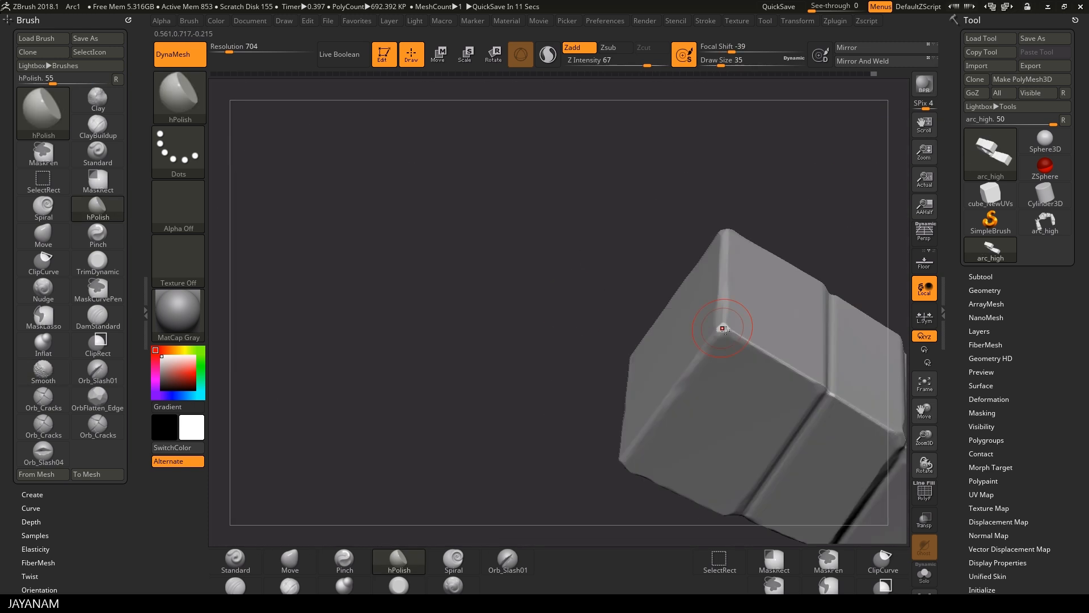
{"action": "left_click_drag", "start_coordinate": [722, 325], "coordinate": [803, 375]}
{"action": "right_click_drag", "start_coordinate": [794, 369], "coordinate": [673, 411]}
{"action": "left_click_drag", "start_coordinate": [673, 411], "coordinate": [755, 465]}
- Polish the long lower edge of the base block with a smaller hPolish brush
{"action": "right_click_drag", "start_coordinate": [703, 432], "coordinate": [651, 344], "text": "ctrl"}
{"action": "key", "text": "s"}
{"action": "left_click_drag", "start_coordinate": [656, 300], "coordinate": [649, 301]}
{"action": "key", "text": "ctrl+z"}
{"action": "left_click_drag", "start_coordinate": [578, 323], "coordinate": [722, 456]}
{"action": "right_click_drag", "start_coordinate": [469, 231], "coordinate": [469, 187], "text": "ctrl"}
{"action": "right_click_drag", "start_coordinate": [470, 188], "coordinate": [545, 227]}
- Refine the base block's corner edges and the adjoining groove edges with hPolish at draw size 11
{"action": "key", "text": "s"}
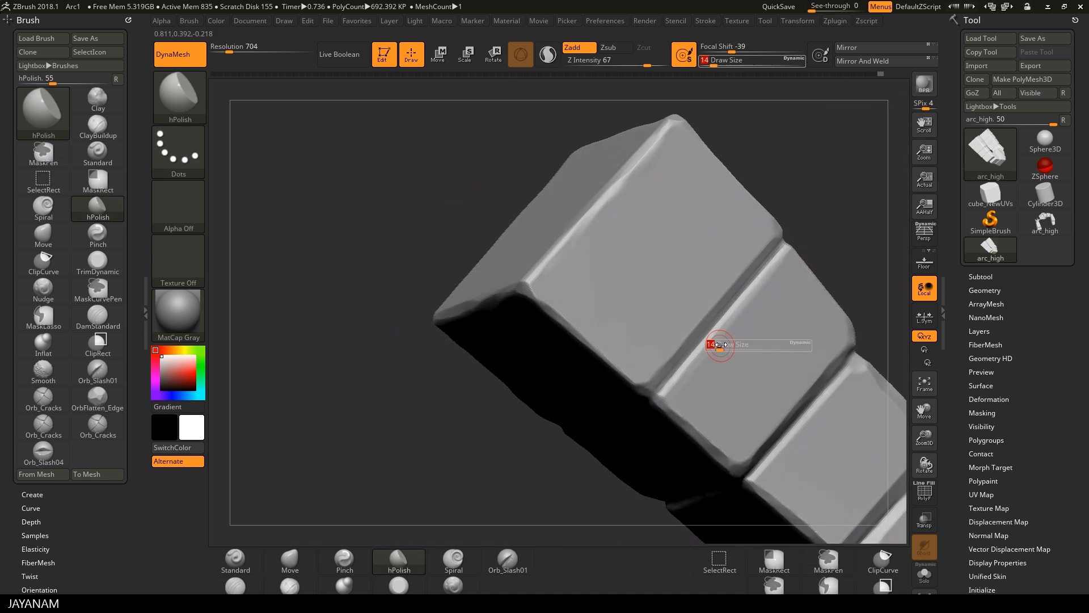
{"action": "left_click_drag", "start_coordinate": [715, 343], "coordinate": [718, 342]}
{"action": "mouse_move", "coordinate": [718, 342]}
{"action": "right_mouse_down"}
{"action": "mouse_move", "coordinate": [704, 284]}
{"action": "mouse_move", "coordinate": [717, 305]}
{"action": "mouse_move", "coordinate": [670, 273]}
{"action": "right_mouse_up"}
{"action": "key", "text": "s"}
{"action": "left_click_drag", "start_coordinate": [670, 272], "coordinate": [663, 272]}
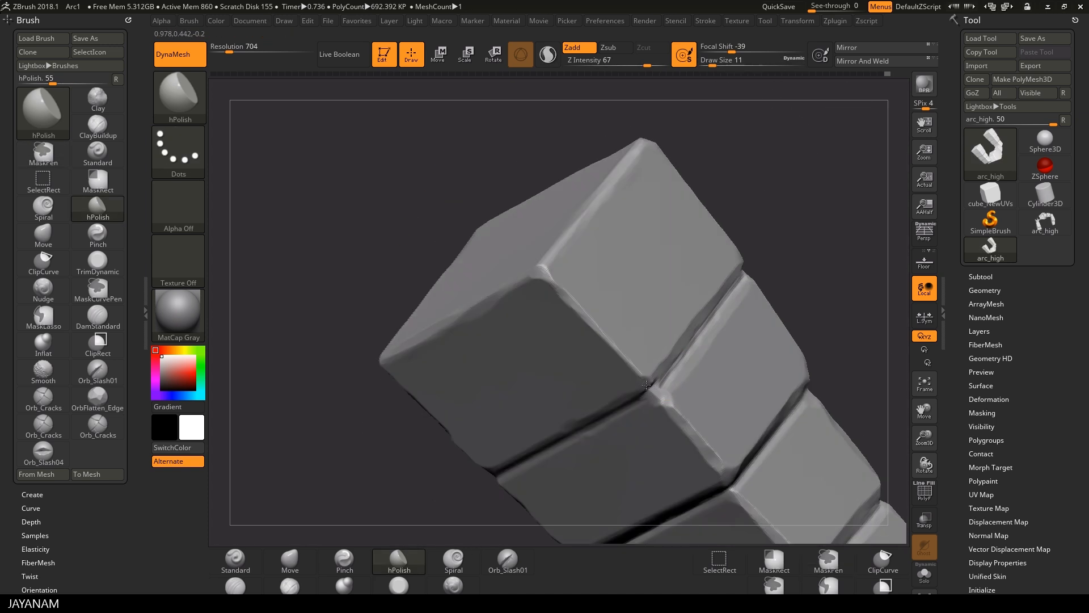
{"action": "mouse_move", "coordinate": [664, 272]}
{"action": "right_mouse_down"}
{"action": "mouse_move", "coordinate": [738, 250]}
{"action": "mouse_move", "coordinate": [816, 267]}
{"action": "right_mouse_up"}
{"action": "left_click_drag", "start_coordinate": [571, 436], "coordinate": [669, 392]}
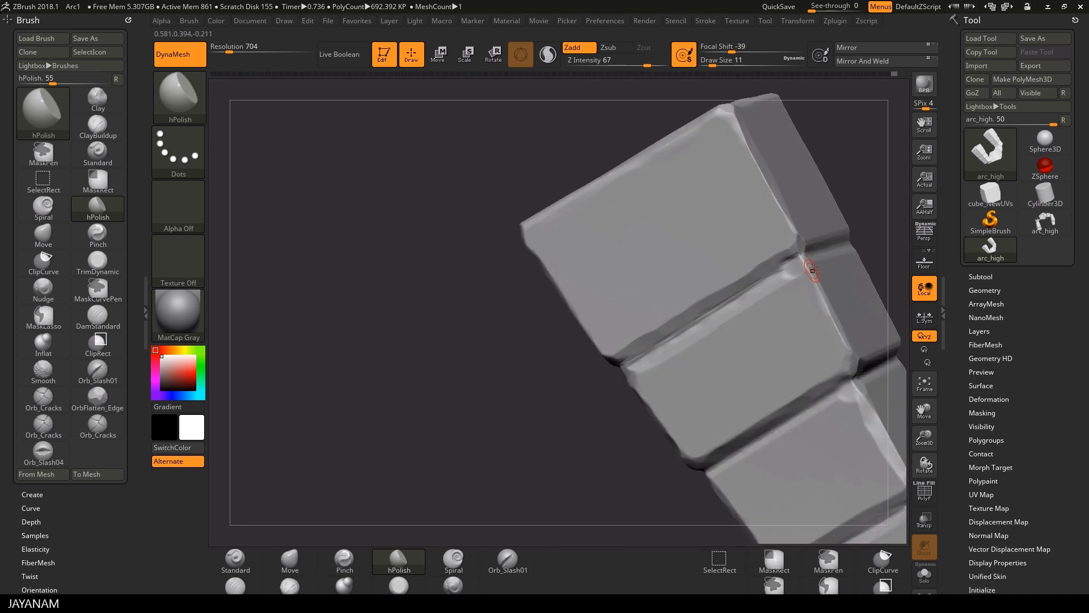
- Cut small Orb_Slash01 chips into the base block's corner edges and return to hPolish
{"action": "left_click", "coordinate": [508, 561]}
{"action": "left_click_drag", "start_coordinate": [717, 311], "coordinate": [732, 326]}
{"action": "left_click_drag", "start_coordinate": [545, 437], "coordinate": [596, 427]}
{"action": "left_click_drag", "start_coordinate": [511, 482], "coordinate": [603, 316]}
{"action": "left_click", "coordinate": [399, 561]}
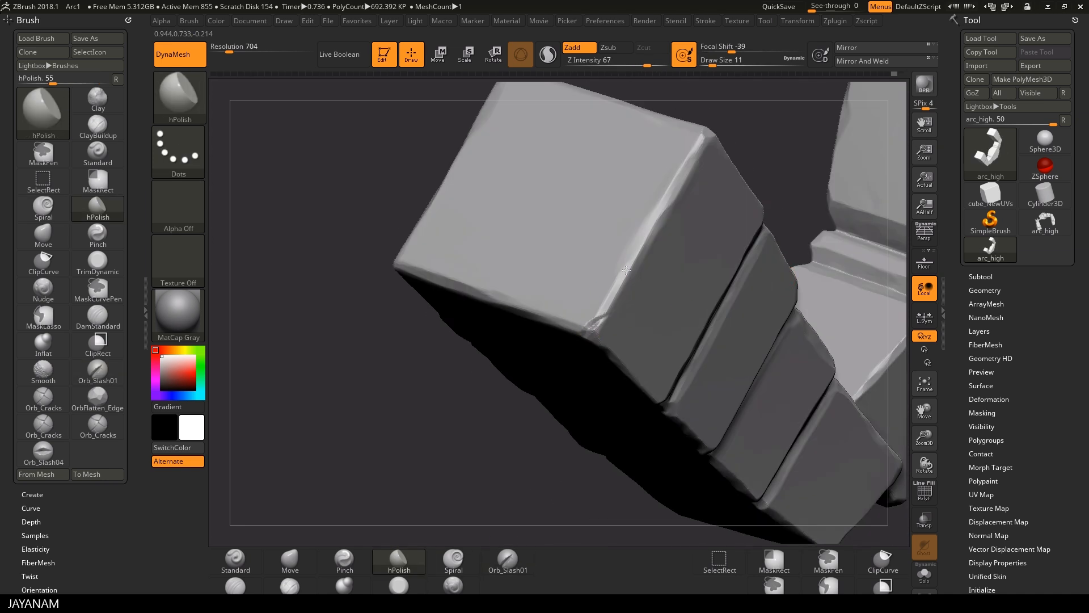
- Polish the chipped base corner and the groove corners along the pillar with hPolish
{"action": "mouse_move", "coordinate": [593, 320]}
{"action": "right_mouse_down"}
{"action": "mouse_move", "coordinate": [644, 318]}
{"action": "mouse_move", "coordinate": [663, 365]}
{"action": "mouse_move", "coordinate": [640, 341]}
{"action": "right_mouse_up"}
{"action": "mouse_move", "coordinate": [640, 341]}
{"action": "left_mouse_down"}
{"action": "mouse_move", "coordinate": [681, 323]}
{"action": "mouse_move", "coordinate": [780, 319]}
{"action": "mouse_move", "coordinate": [732, 306]}
{"action": "left_mouse_up"}
{"action": "left_click_drag", "start_coordinate": [579, 186], "coordinate": [588, 200]}
{"action": "mouse_move", "coordinate": [803, 316]}
{"action": "left_mouse_down"}
{"action": "mouse_move", "coordinate": [827, 323]}
{"action": "mouse_move", "coordinate": [822, 232]}
{"action": "mouse_move", "coordinate": [822, 452]}
{"action": "mouse_move", "coordinate": [829, 265]}
{"action": "left_mouse_up"}
{"action": "left_click_drag", "start_coordinate": [766, 220], "coordinate": [810, 225]}
{"action": "mouse_move", "coordinate": [829, 265]}
{"action": "left_mouse_down"}
{"action": "mouse_move", "coordinate": [842, 229]}
{"action": "mouse_move", "coordinate": [674, 256]}
{"action": "mouse_move", "coordinate": [732, 227]}
{"action": "mouse_move", "coordinate": [806, 273]}
{"action": "left_mouse_up"}
{"action": "left_click_drag", "start_coordinate": [678, 414], "coordinate": [695, 384]}
{"action": "mouse_move", "coordinate": [794, 250]}
{"action": "left_mouse_down"}
{"action": "mouse_move", "coordinate": [749, 152]}
{"action": "mouse_move", "coordinate": [760, 187]}
{"action": "mouse_move", "coordinate": [717, 200]}
{"action": "mouse_move", "coordinate": [732, 188]}
{"action": "left_mouse_up"}
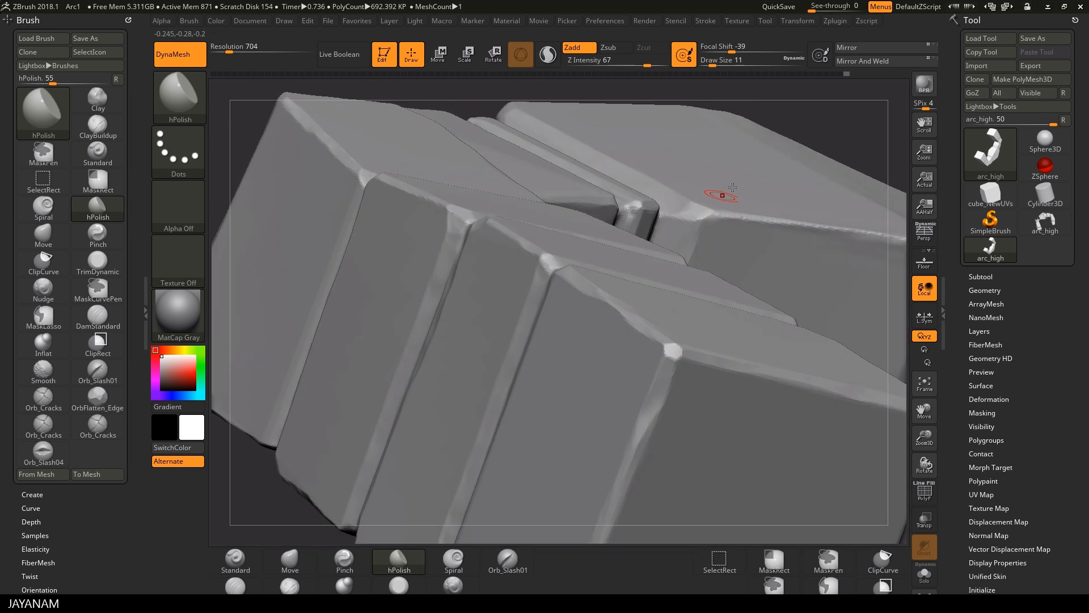
- Finish polishing the remaining block edges with hPolish and save the project
{"action": "left_click_drag", "start_coordinate": [864, 139], "coordinate": [745, 305]}
{"action": "mouse_move", "coordinate": [803, 182]}
{"action": "left_mouse_down"}
{"action": "mouse_move", "coordinate": [689, 382]}
{"action": "mouse_move", "coordinate": [603, 274]}
{"action": "left_mouse_up"}
{"action": "left_click_drag", "start_coordinate": [737, 227], "coordinate": [783, 238]}
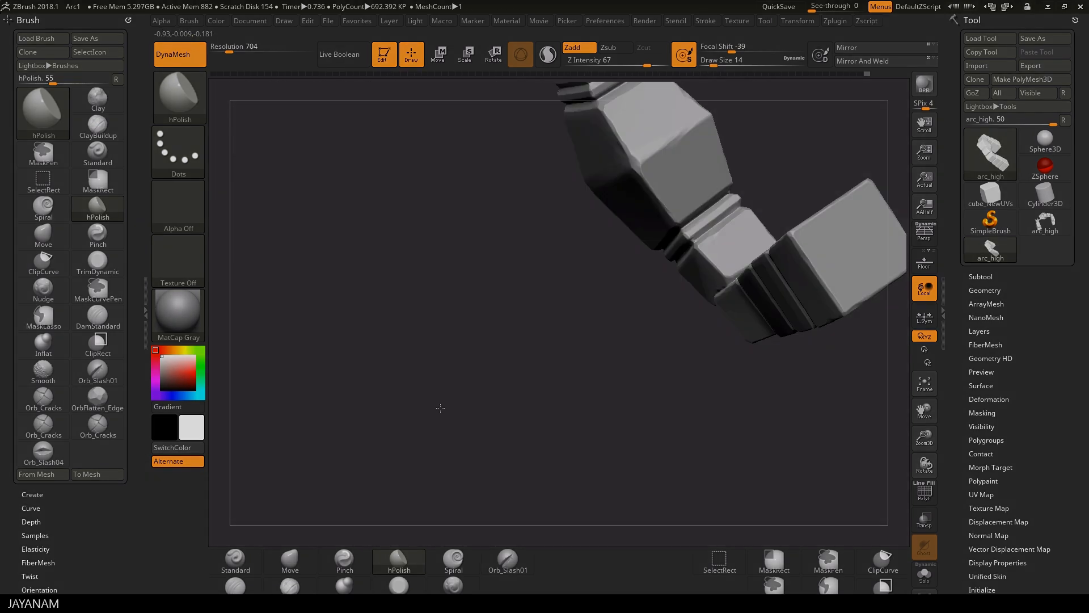
{"action": "key", "text": "ctrl+s"}
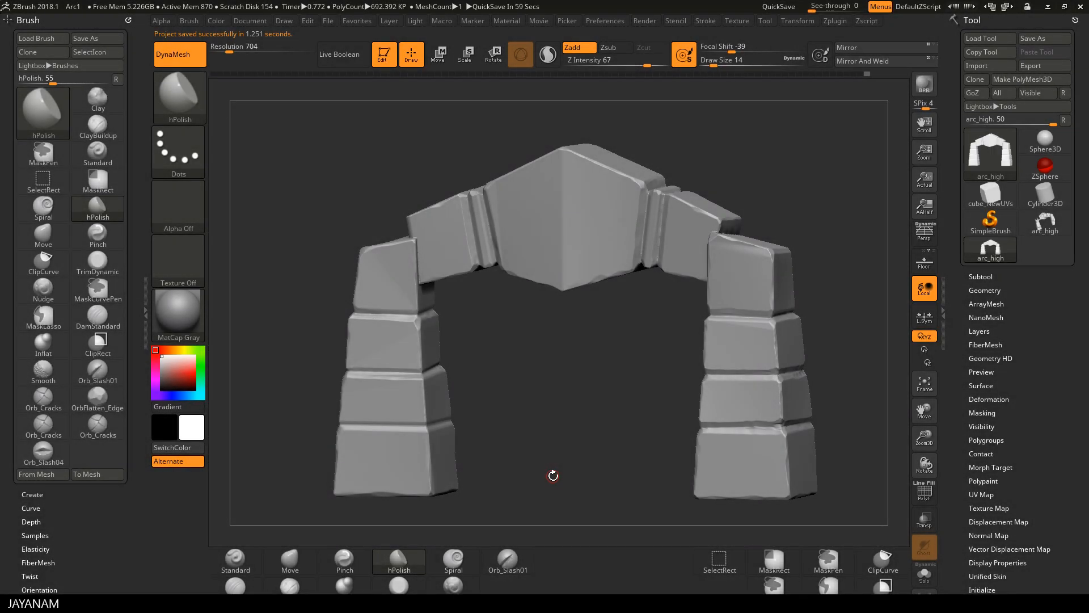
- Remesh the arch with DynaMesh at resolution 1000 and inspect its wireframe
{"action": "left_click", "coordinate": [262, 48]}
{"action": "type", "text": "1"}
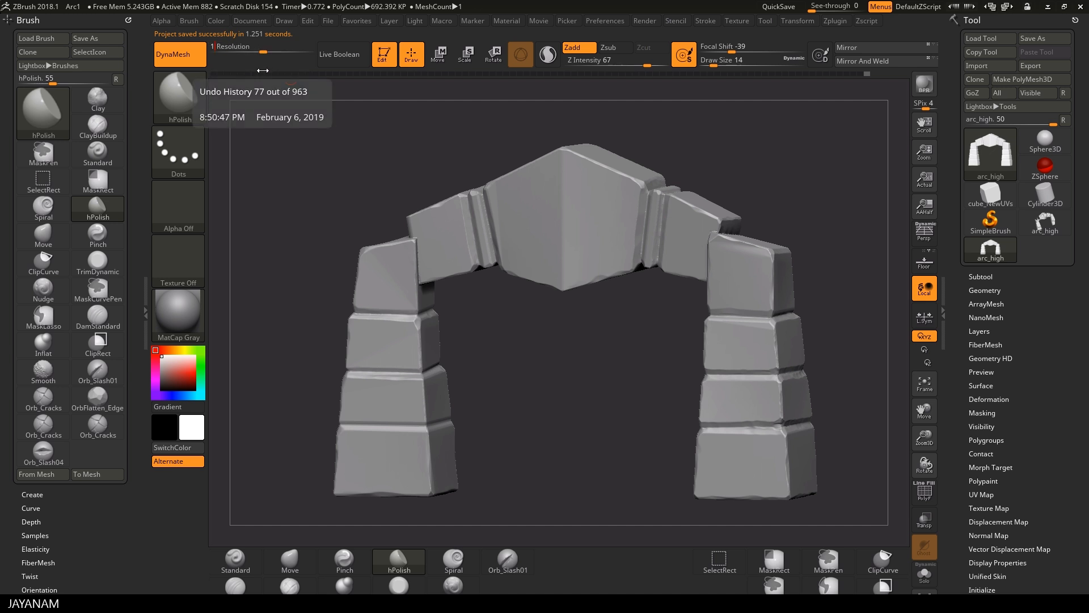
{"action": "type", "text": "000"}
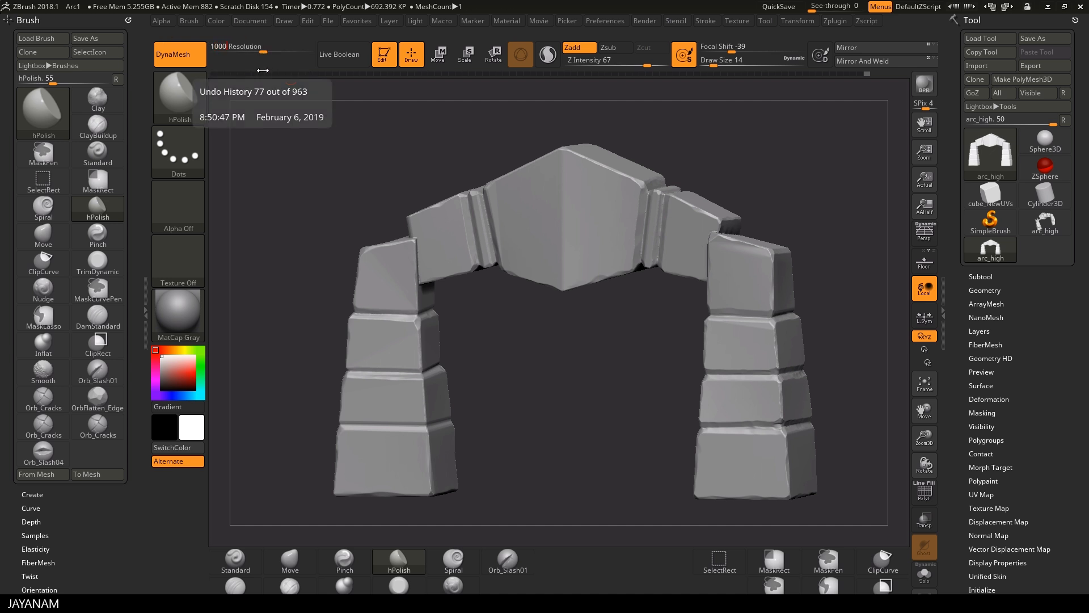
{"action": "key", "text": "Return"}
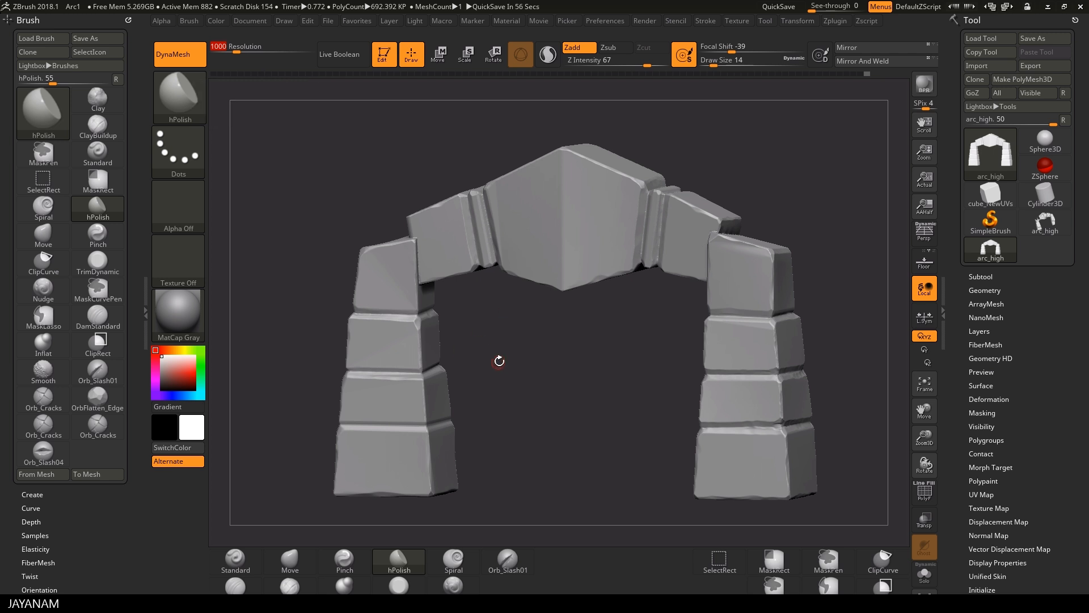
{"action": "key", "text": "ctrl"}
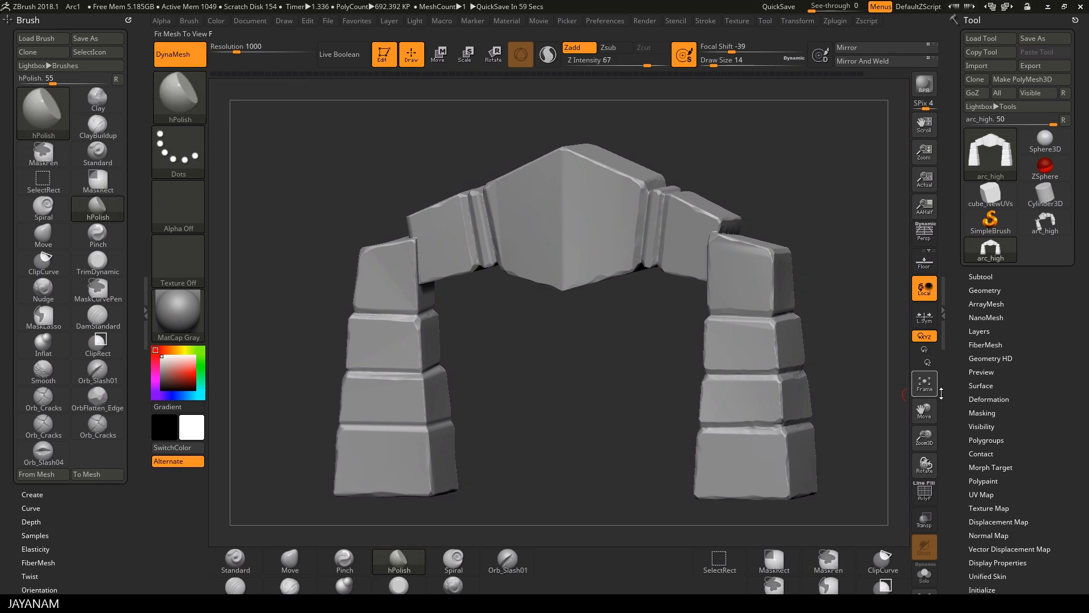
{"action": "left_click", "coordinate": [924, 491]}
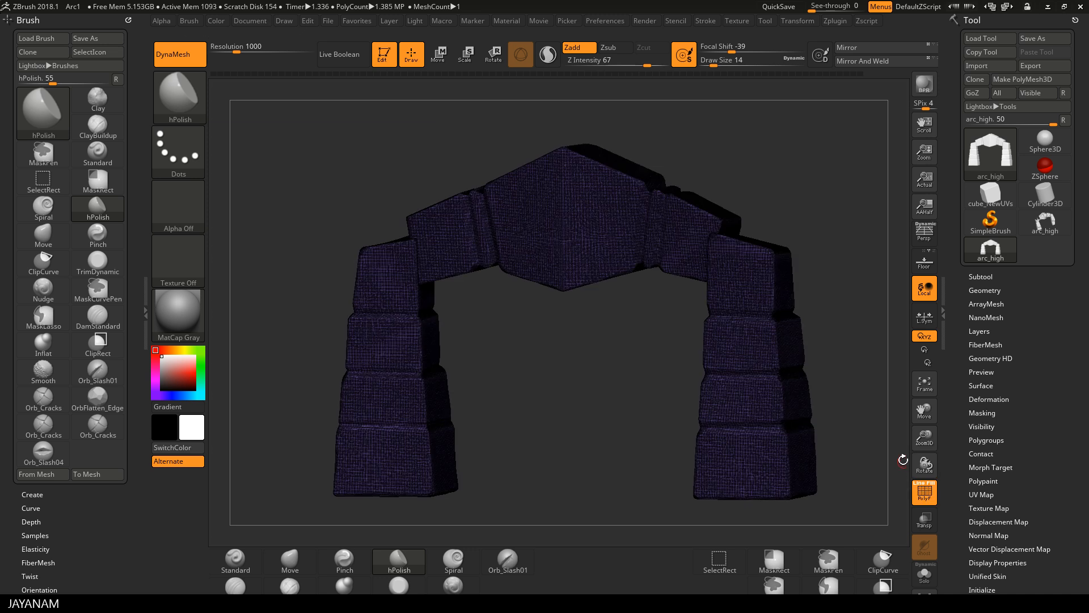
{"action": "left_click", "coordinate": [924, 492]}
- Cut Orb_Slash01 slashes into the lower inner corner of a pillar's top block and the keystone's lower edge
{"action": "left_click_drag", "start_coordinate": [627, 384], "coordinate": [689, 368]}
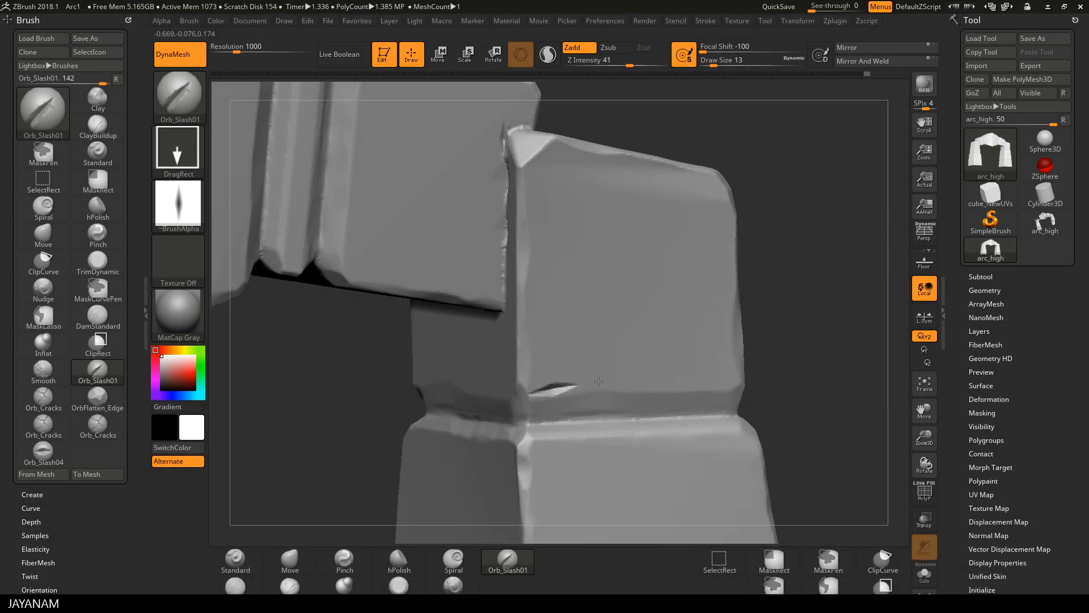
{"action": "left_click_drag", "start_coordinate": [598, 381], "coordinate": [631, 362]}
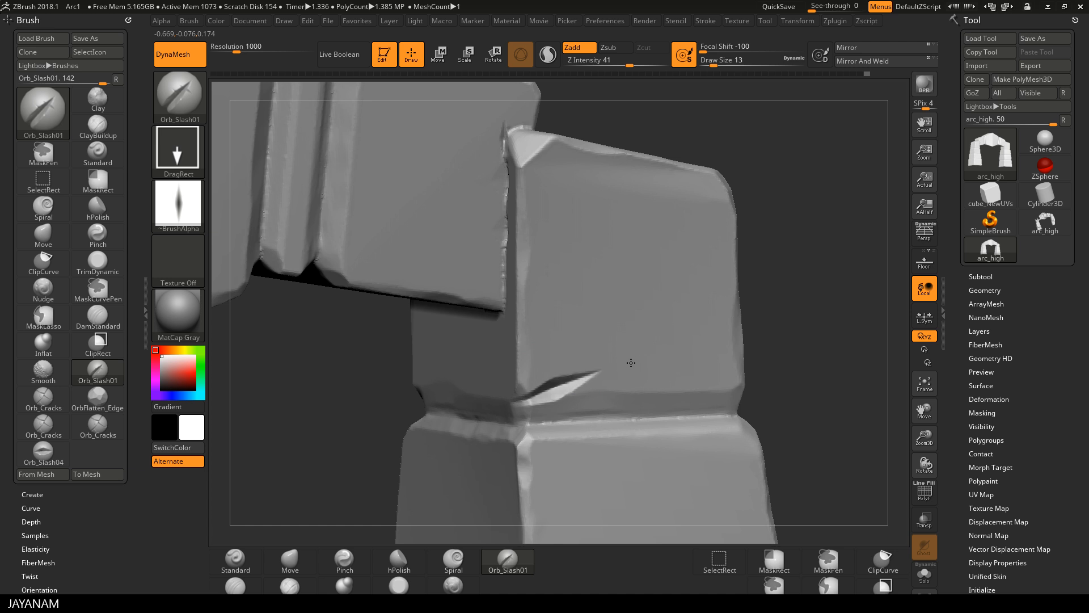
{"action": "left_click_drag", "start_coordinate": [856, 362], "coordinate": [862, 279]}
{"action": "left_click_drag", "start_coordinate": [504, 380], "coordinate": [769, 397]}
{"action": "left_click_drag", "start_coordinate": [674, 384], "coordinate": [661, 387]}
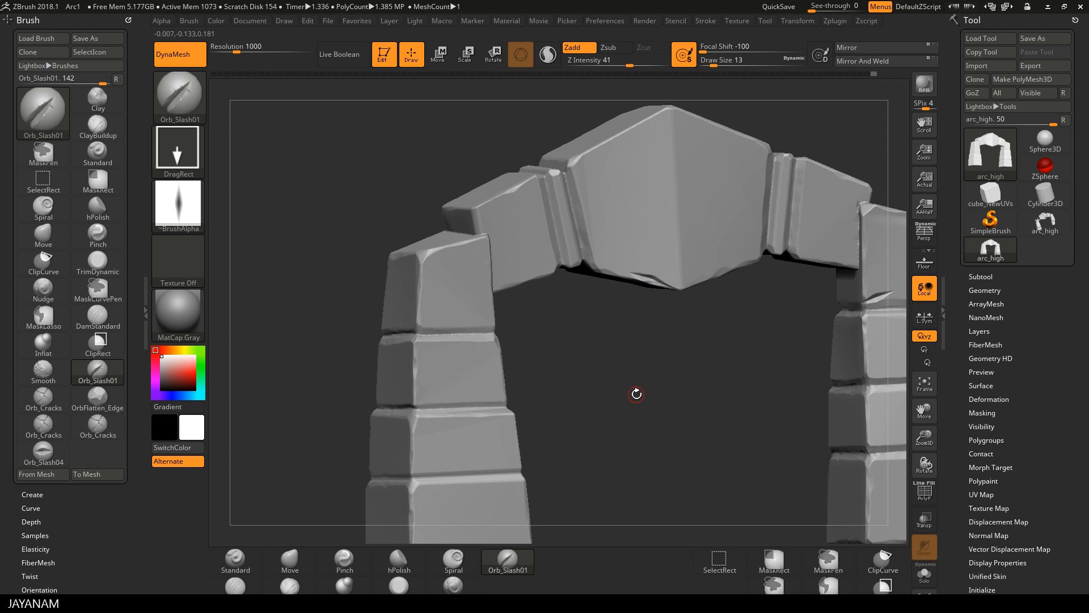
- Soften the keystone's slash and the edge beside its band with hPolish at draw size 14
{"action": "left_click_drag", "start_coordinate": [637, 393], "coordinate": [683, 359]}
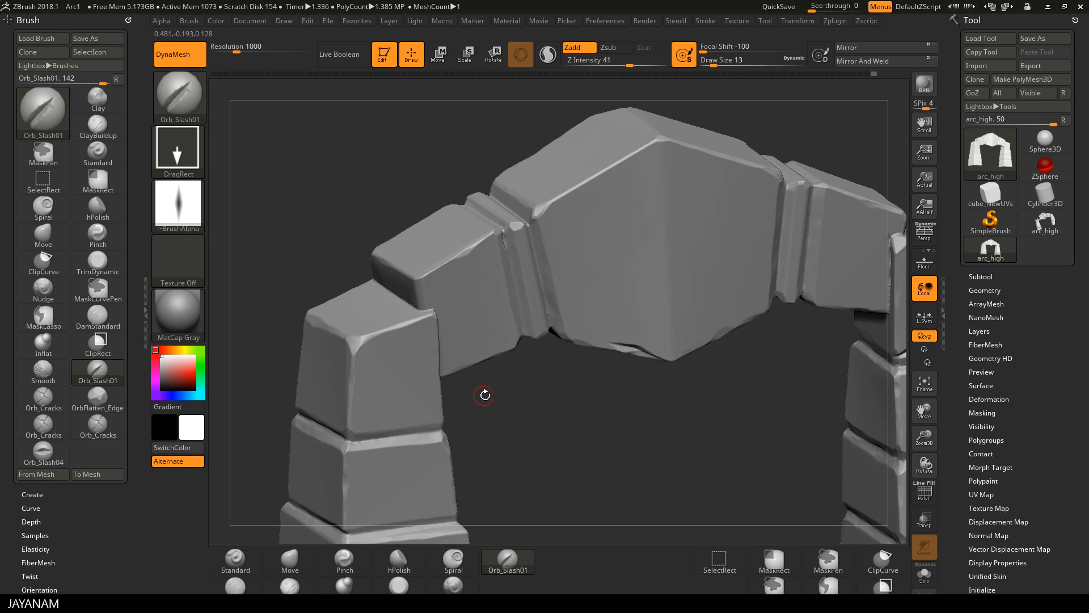
{"action": "left_click_drag", "start_coordinate": [485, 396], "coordinate": [412, 302]}
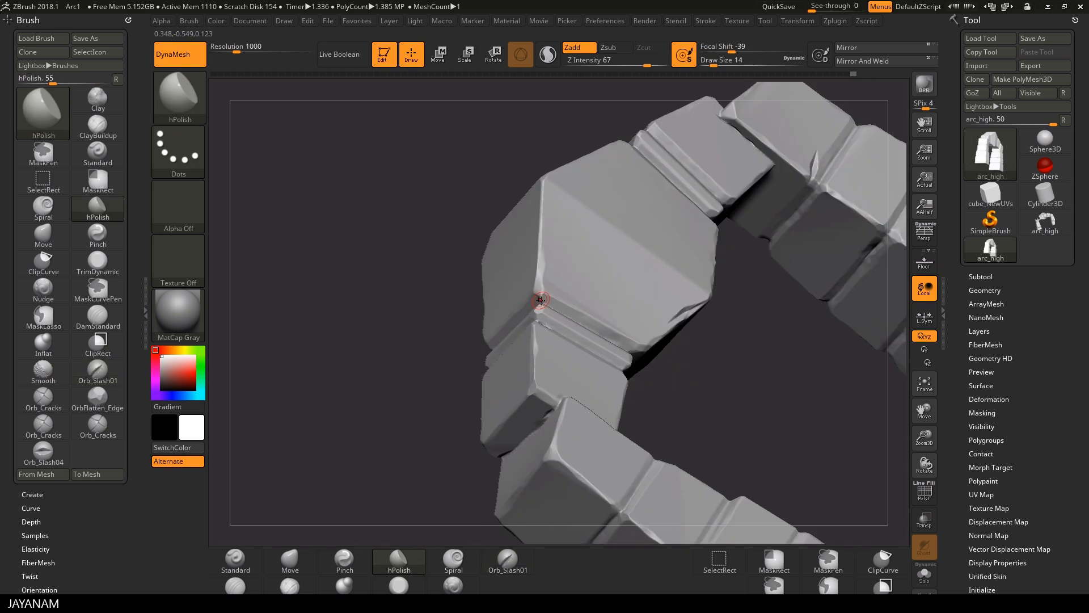
{"action": "left_click_drag", "start_coordinate": [716, 404], "coordinate": [680, 351]}
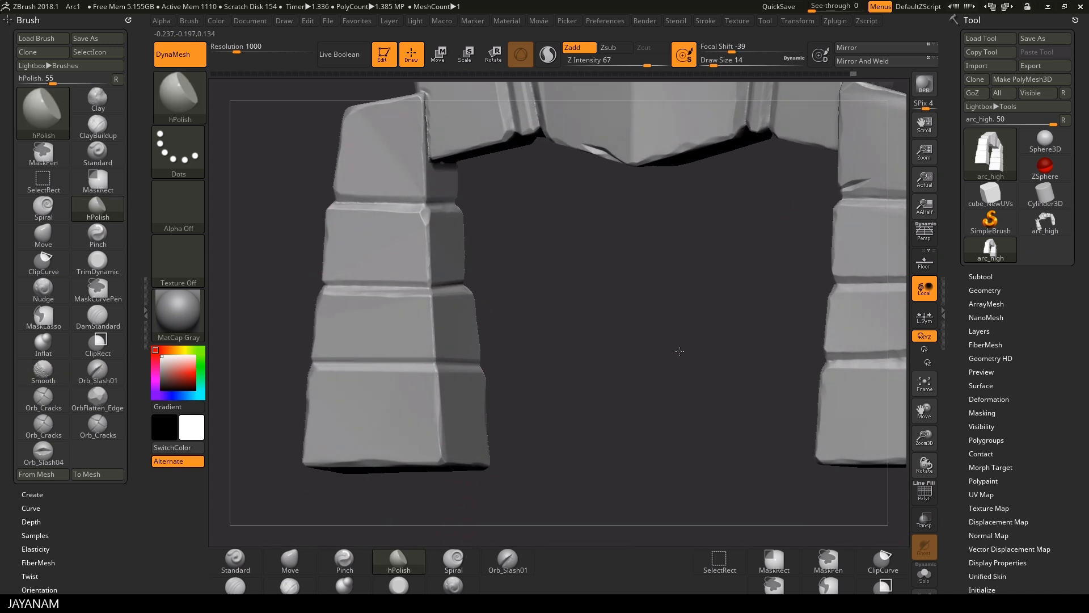
- Load the Orb_Slash01 brush from the Orb-Brushes folder of the brush library
{"action": "left_click", "coordinate": [47, 66]}
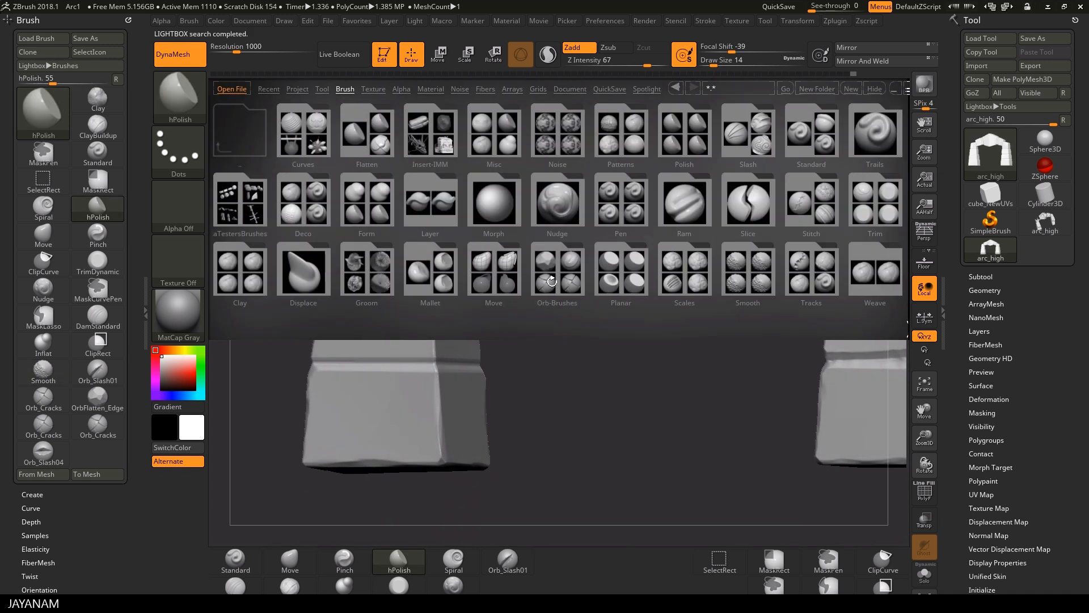
{"action": "double_click", "coordinate": [554, 284]}
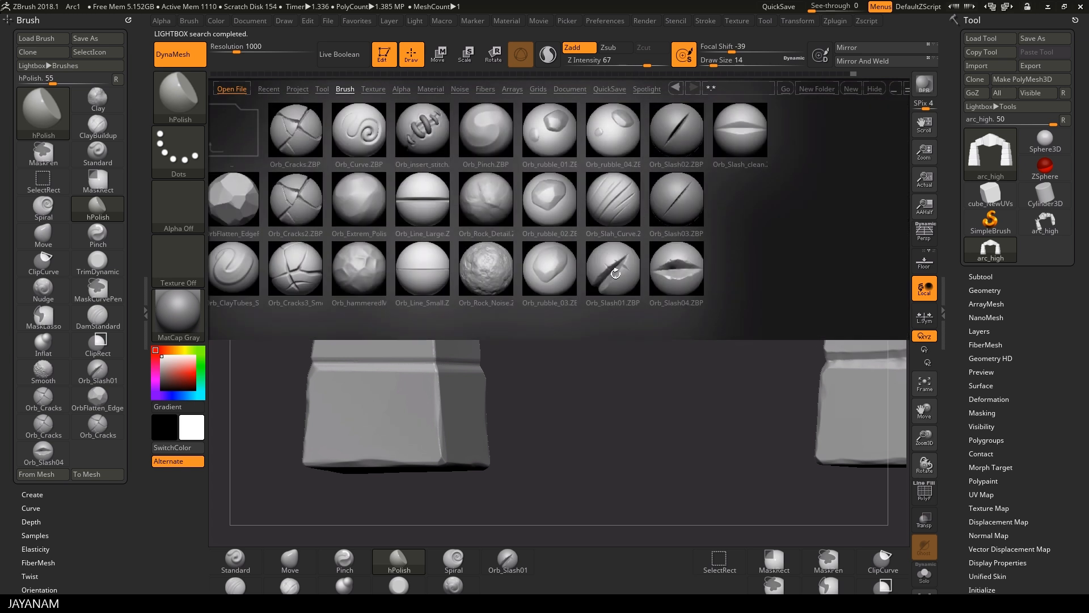
{"action": "double_click", "coordinate": [616, 273]}
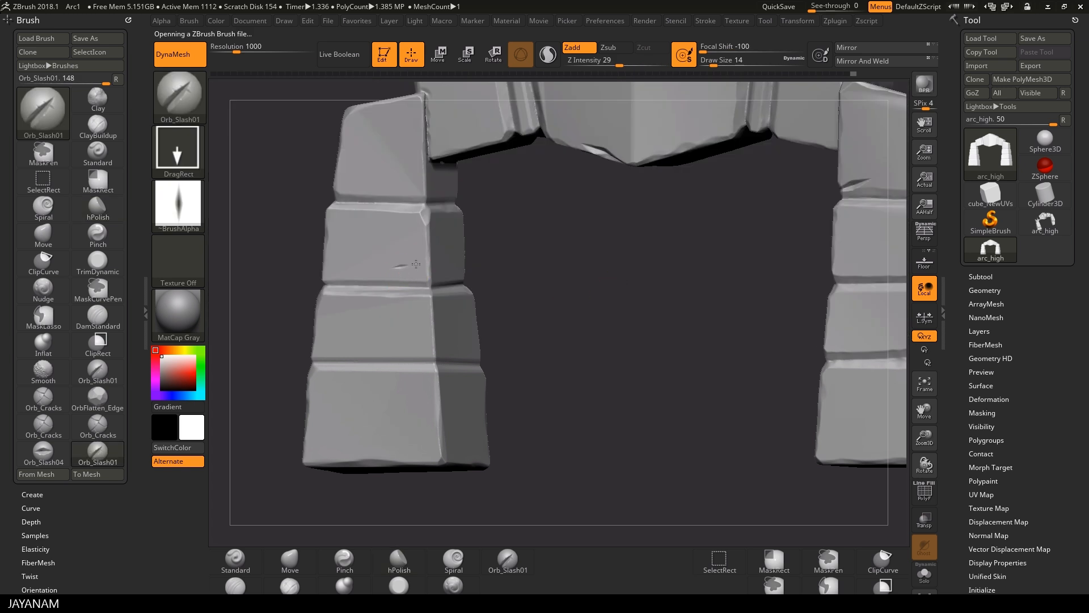
- Cut an Orb_Slash01 slash across the lower corner of the pillar's base block and soften it with hPolish
{"action": "mouse_move", "coordinate": [444, 253]}
{"action": "left_mouse_down"}
{"action": "mouse_move", "coordinate": [460, 245]}
{"action": "mouse_move", "coordinate": [457, 258]}
{"action": "left_mouse_up"}
{"action": "key", "text": "ctrl+z"}
{"action": "left_click_drag", "start_coordinate": [588, 342], "coordinate": [675, 298]}
{"action": "left_click_drag", "start_coordinate": [457, 387], "coordinate": [516, 414]}
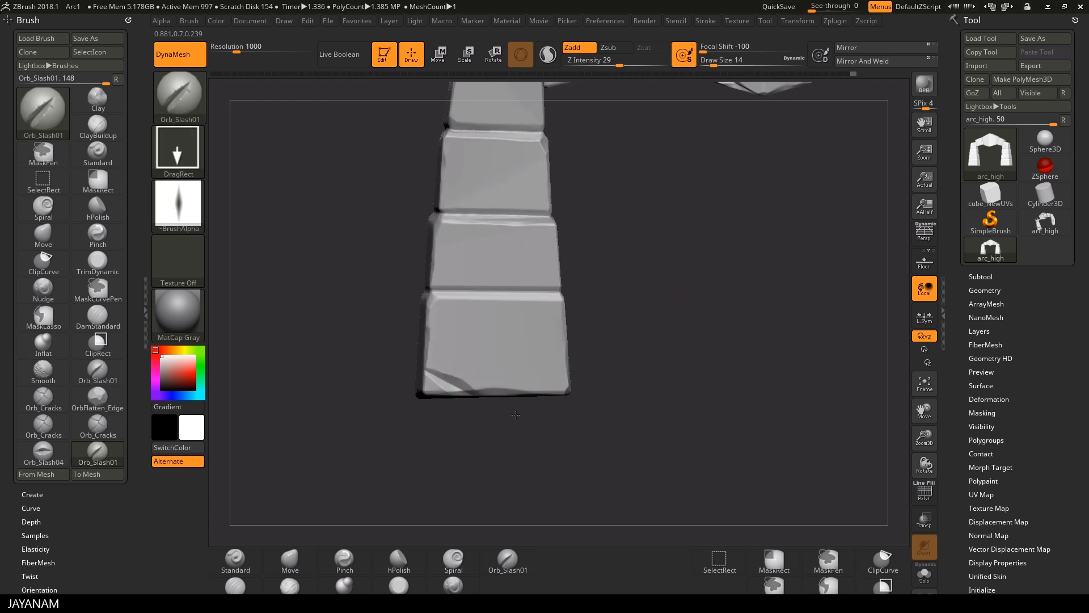
{"action": "key", "text": "ctrl+z"}
{"action": "left_click_drag", "start_coordinate": [465, 375], "coordinate": [538, 394]}
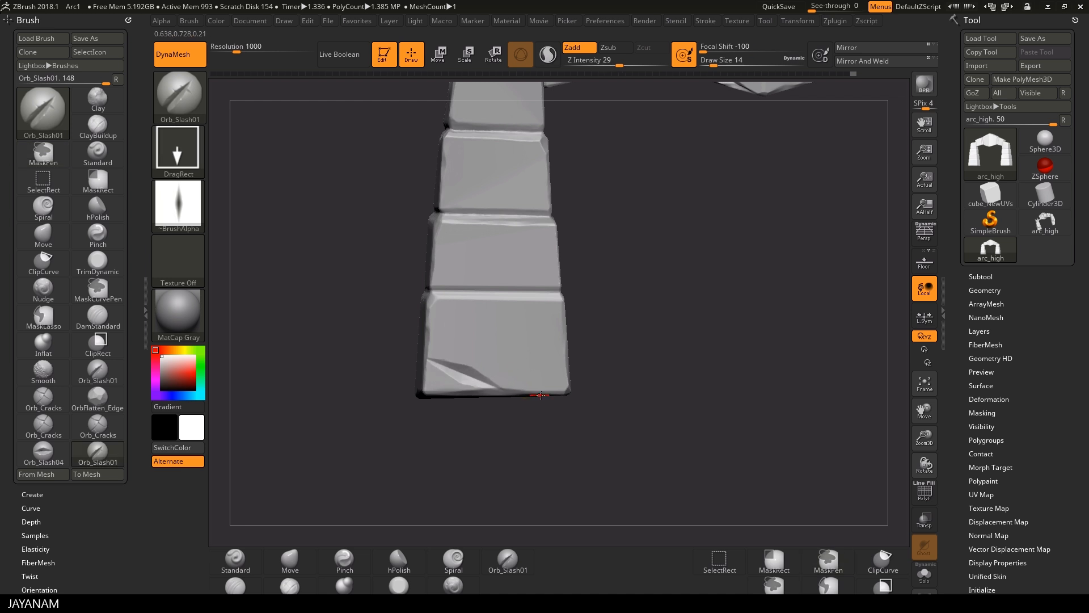
{"action": "mouse_move", "coordinate": [678, 371]}
{"action": "left_mouse_down"}
{"action": "mouse_move", "coordinate": [645, 369]}
{"action": "mouse_move", "coordinate": [675, 368]}
{"action": "left_mouse_up"}
{"action": "left_click", "coordinate": [399, 560]}
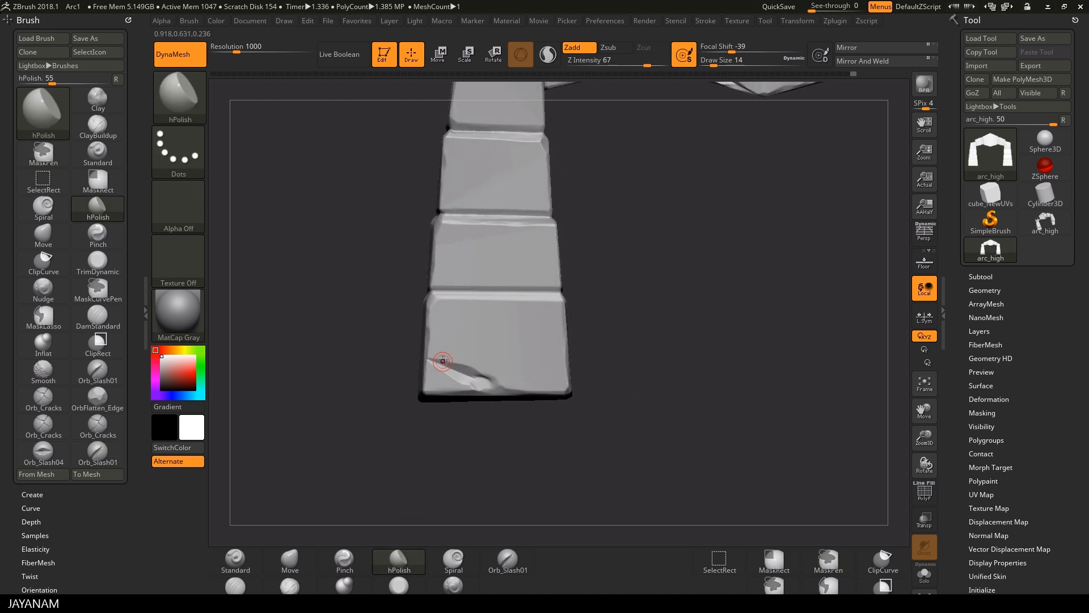
{"action": "right_click_drag", "start_coordinate": [509, 361], "coordinate": [530, 372]}
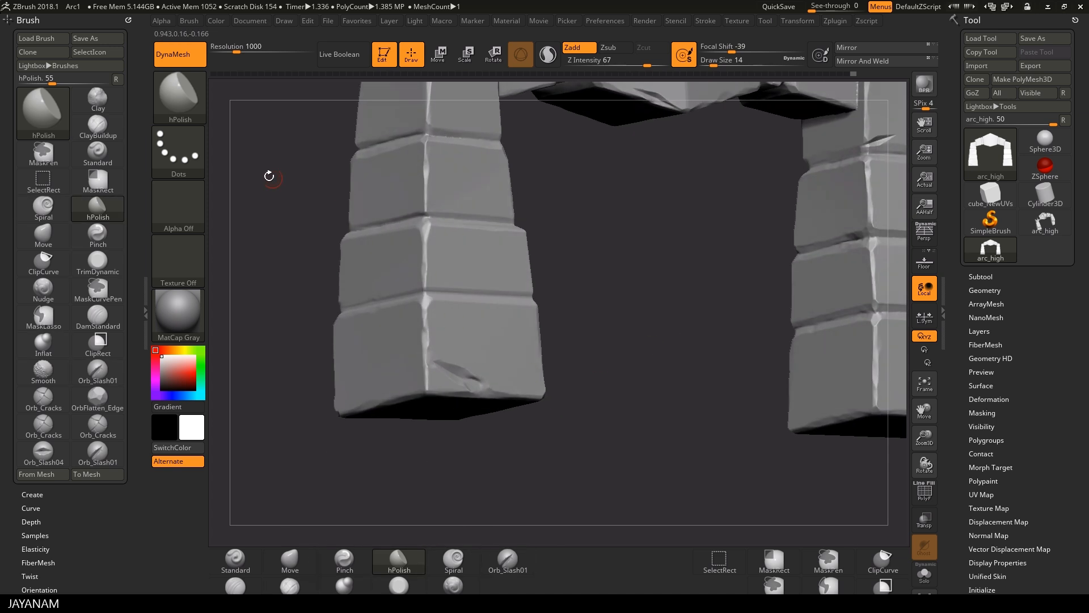
- Draw a diagonal Orb_Cracks crack across the lower corner of the opposite pillar's second-lowest block
{"action": "left_click", "coordinate": [45, 117]}
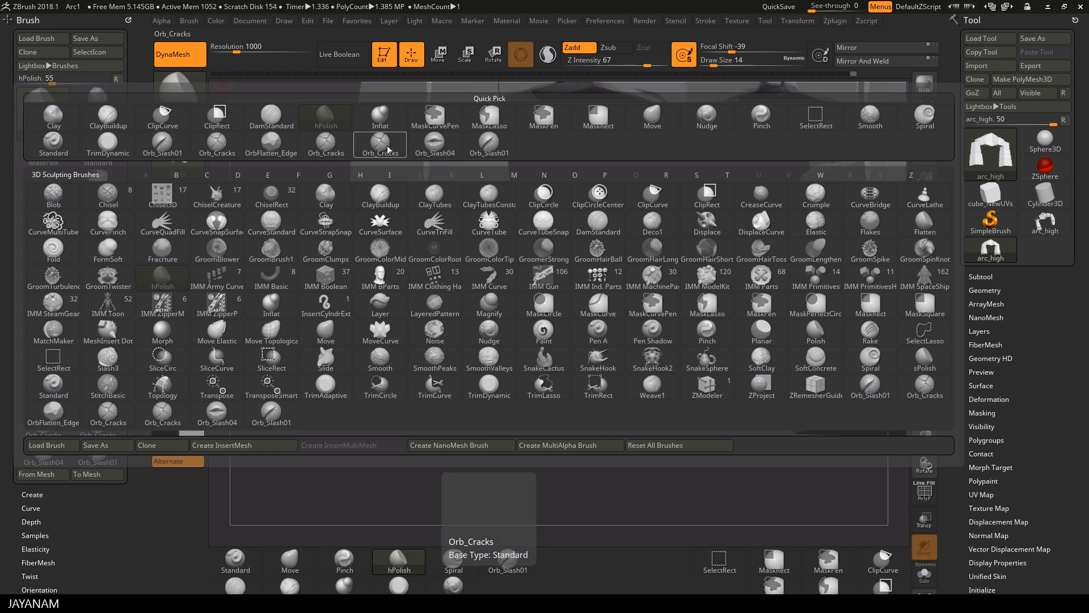
{"action": "left_click", "coordinate": [449, 463]}
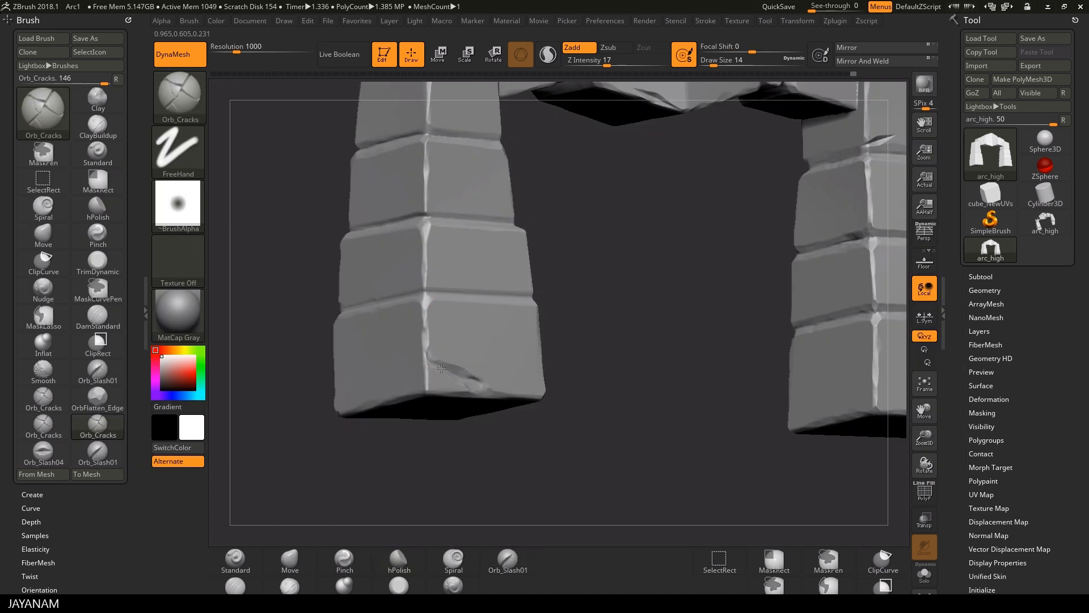
{"action": "right_click_drag", "start_coordinate": [646, 375], "coordinate": [644, 400]}
{"action": "mouse_move", "coordinate": [777, 419]}
{"action": "right_mouse_down", "text": "alt"}
{"action": "mouse_move", "coordinate": [715, 390]}
{"action": "mouse_move", "coordinate": [758, 422]}
{"action": "right_mouse_up", "text": "alt"}
{"action": "right_click_drag", "start_coordinate": [758, 422], "coordinate": [580, 396], "text": "alt"}
{"action": "right_click_drag", "start_coordinate": [581, 395], "coordinate": [634, 410]}
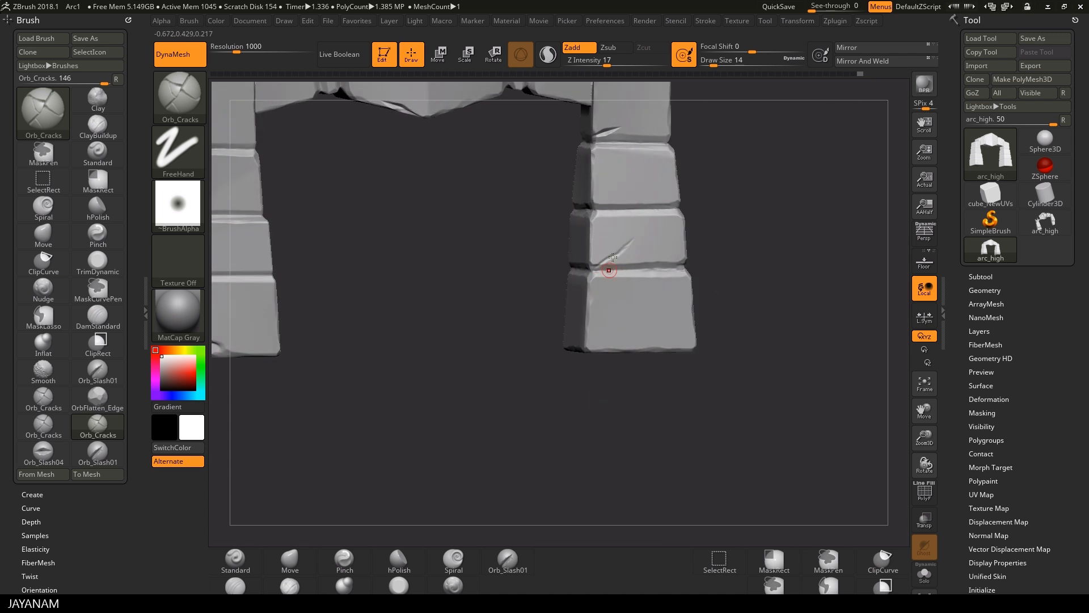
- Deepen and extend the diagonal crack with Orb_Cracks at Z Intensity 27
{"action": "right_click_drag", "start_coordinate": [610, 272], "coordinate": [531, 315]}
{"action": "left_click_drag", "start_coordinate": [607, 63], "coordinate": [619, 62]}
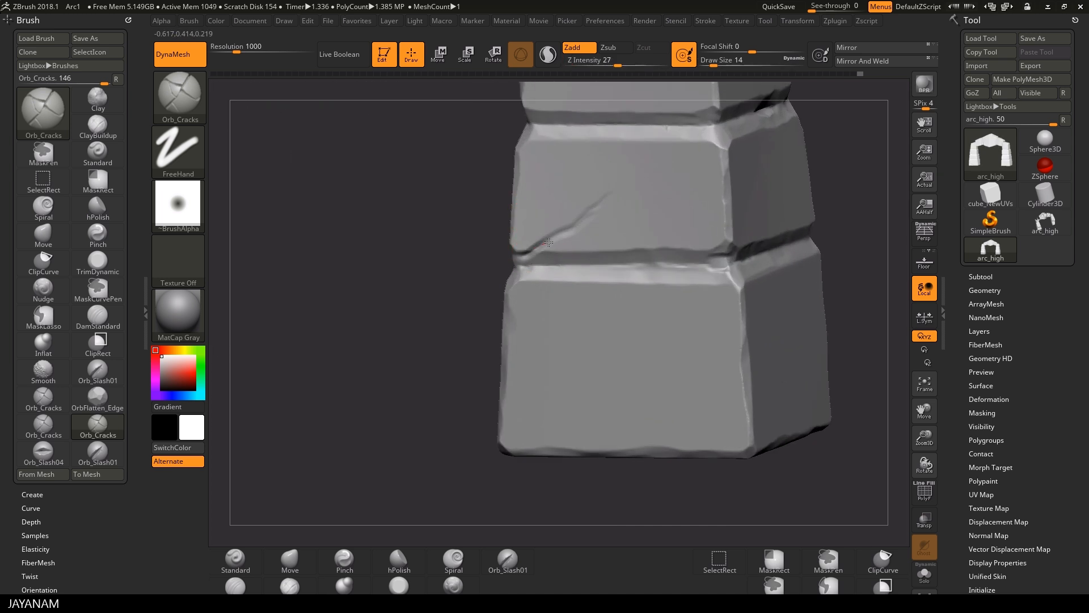
{"action": "left_click_drag", "start_coordinate": [549, 243], "coordinate": [635, 187]}
- Sharpen the diagonal crack with the Pinch brush at draw size 13
{"action": "key", "text": "b"}
{"action": "key", "text": "p"}
{"action": "key", "text": "i"}
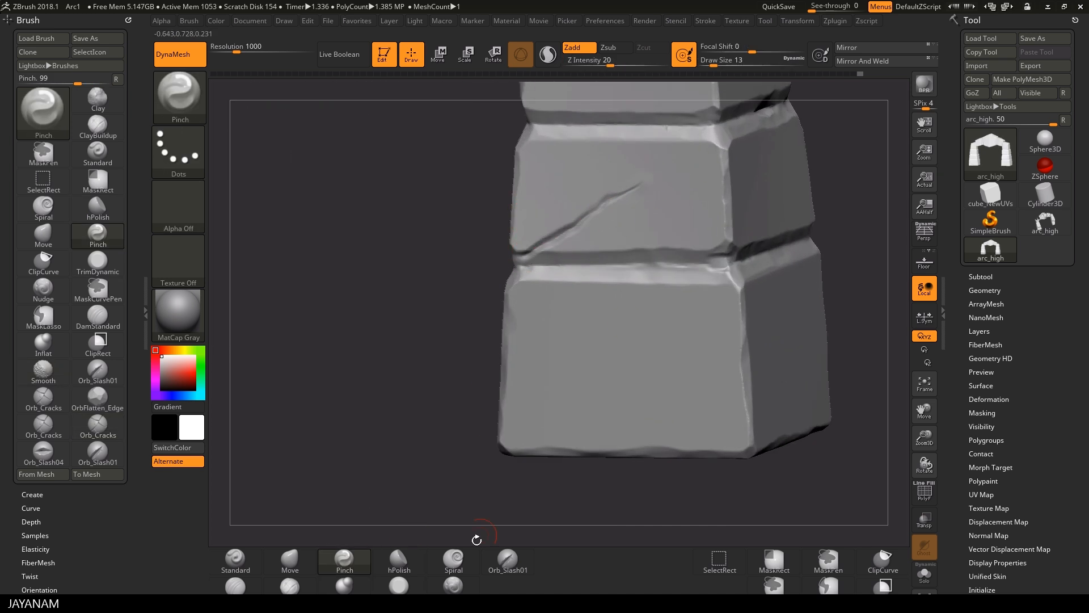
{"action": "right_click_drag", "start_coordinate": [690, 258], "coordinate": [546, 222], "text": "ctrl"}
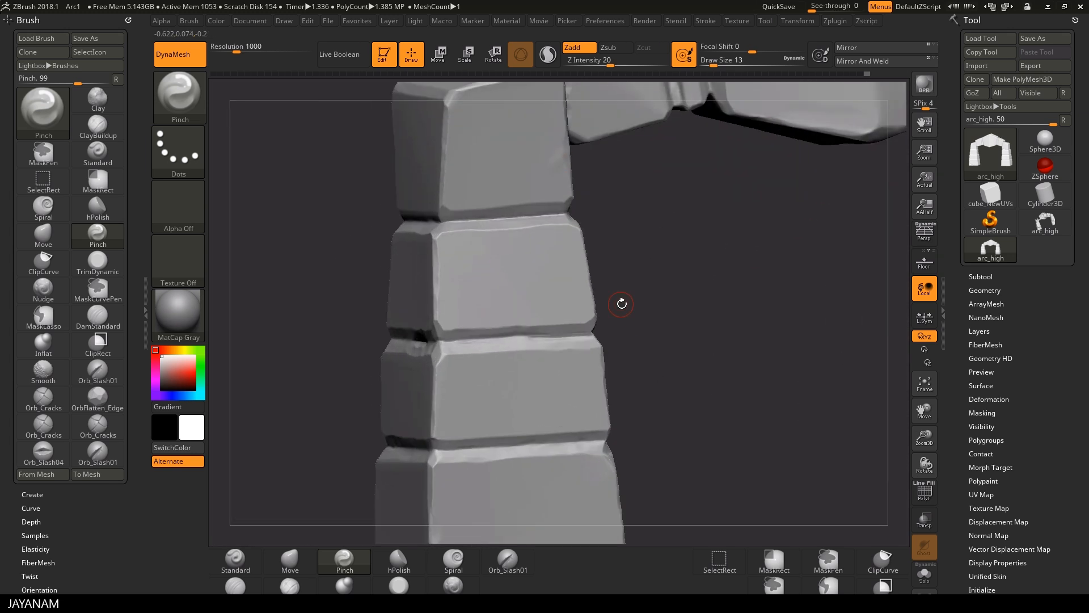
- Draw a forked Orb_Cracks crack down the inner edge of the pillar's top block at Z Intensity 27
{"action": "left_click", "coordinate": [508, 560]}
{"action": "right_click_drag", "start_coordinate": [623, 216], "coordinate": [275, 85]}
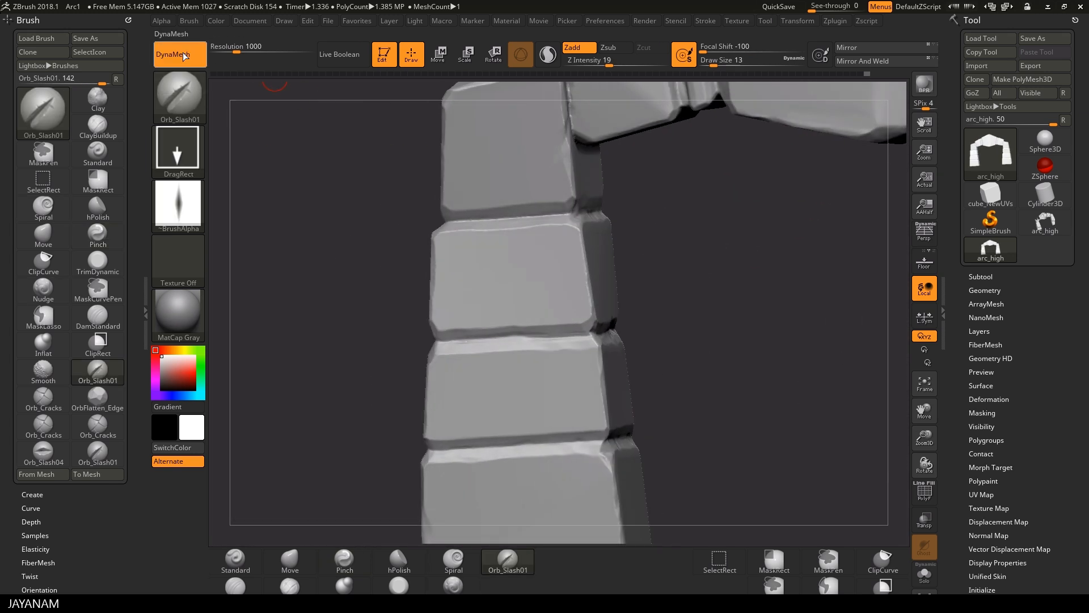
{"action": "left_click", "coordinate": [183, 91]}
{"action": "left_click", "coordinate": [564, 134]}
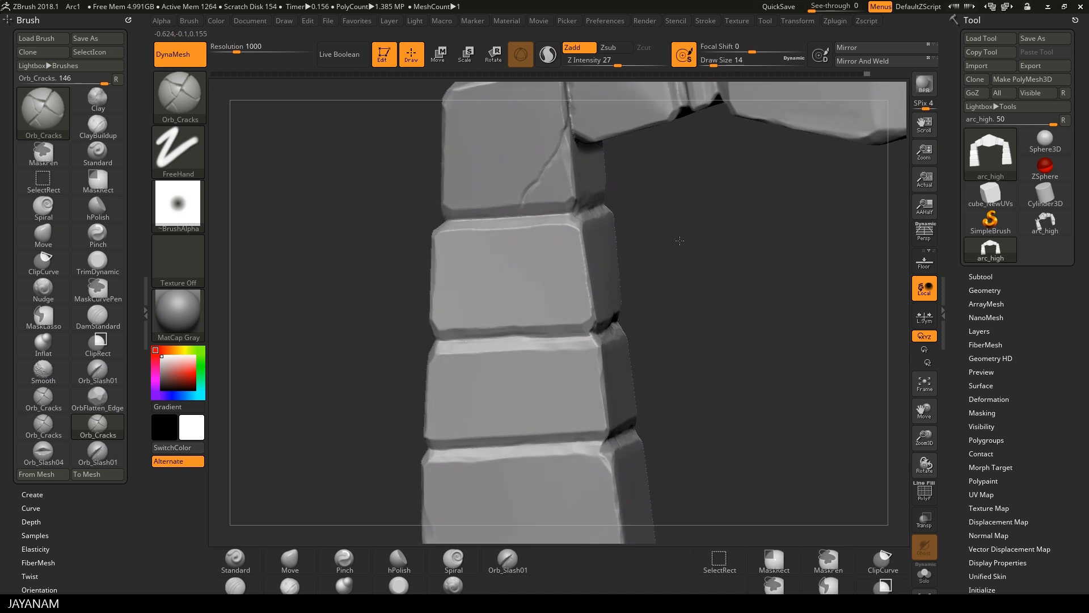
{"action": "right_click_drag", "start_coordinate": [551, 162], "coordinate": [739, 291]}
{"action": "left_click_drag", "start_coordinate": [552, 192], "coordinate": [571, 212]}
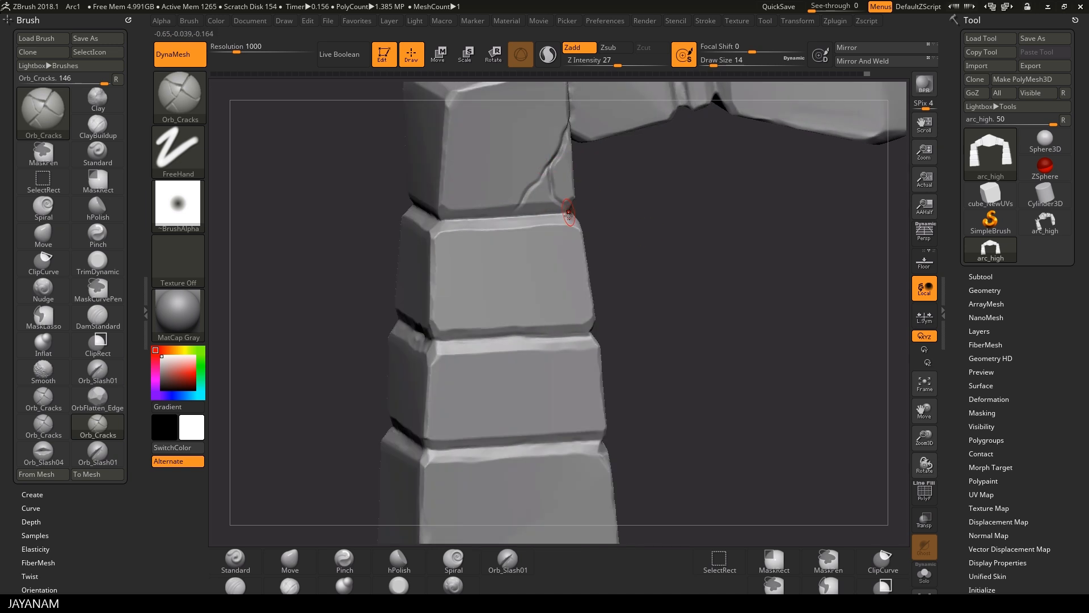
- Draw an Orb_Cracks crack around the lower corner of the pillar's bottom block, across both adjoining faces, at Z Intensity 27
{"action": "mouse_move", "coordinate": [776, 305]}
{"action": "right_mouse_down", "text": "ctrl"}
{"action": "mouse_move", "coordinate": [713, 297]}
{"action": "mouse_move", "coordinate": [681, 338]}
{"action": "right_mouse_up", "text": "ctrl"}
{"action": "mouse_move", "coordinate": [681, 339]}
{"action": "right_mouse_down"}
{"action": "mouse_move", "coordinate": [710, 338]}
{"action": "mouse_move", "coordinate": [722, 311]}
{"action": "mouse_move", "coordinate": [716, 284]}
{"action": "right_mouse_up"}
{"action": "right_click_drag", "start_coordinate": [716, 284], "coordinate": [819, 175], "text": "ctrl"}
{"action": "mouse_move", "coordinate": [516, 332]}
{"action": "left_mouse_down"}
{"action": "mouse_move", "coordinate": [537, 315]}
{"action": "mouse_move", "coordinate": [621, 333]}
{"action": "left_mouse_up"}
{"action": "mouse_move", "coordinate": [714, 406]}
{"action": "right_mouse_down"}
{"action": "mouse_move", "coordinate": [662, 414]}
{"action": "mouse_move", "coordinate": [671, 415]}
{"action": "right_mouse_up"}
{"action": "left_click_drag", "start_coordinate": [582, 293], "coordinate": [582, 281]}
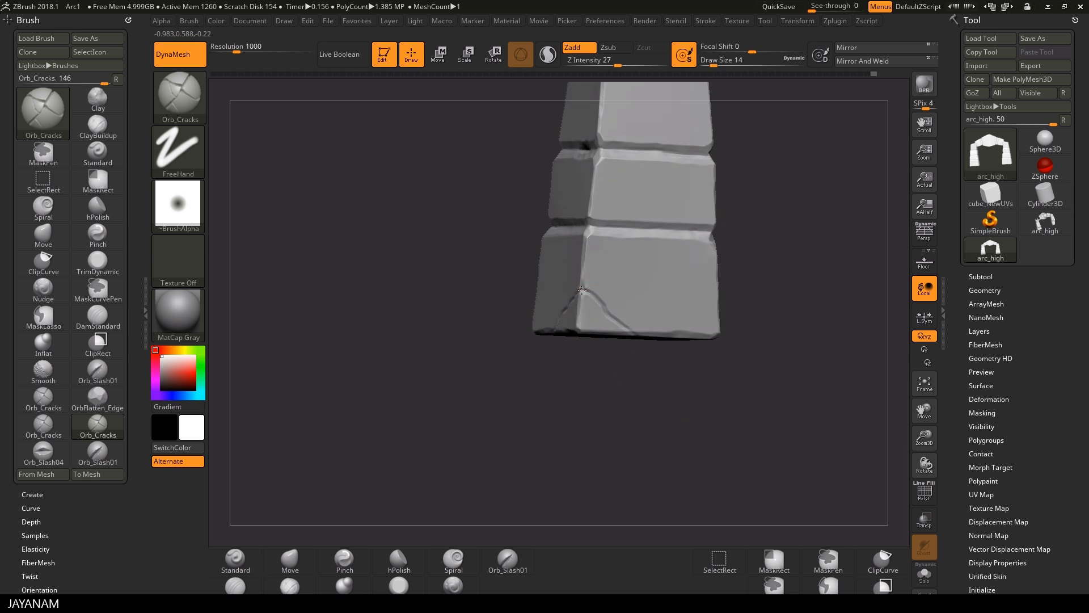
- Flatten the stone along the bottom block's corner crack with the TrimDynamic brush
{"action": "left_click", "coordinate": [399, 586]}
{"action": "right_click_drag", "start_coordinate": [615, 372], "coordinate": [643, 368], "text": "ctrl"}
{"action": "left_click_drag", "start_coordinate": [580, 296], "coordinate": [618, 315]}
{"action": "mouse_move", "coordinate": [652, 409]}
{"action": "right_mouse_down"}
{"action": "mouse_move", "coordinate": [710, 391]}
{"action": "mouse_move", "coordinate": [698, 402]}
{"action": "right_mouse_up"}
- Retrace and deepen the crack on the bottom block's corner from its upper end down to the base edge
{"action": "left_click", "coordinate": [508, 562]}
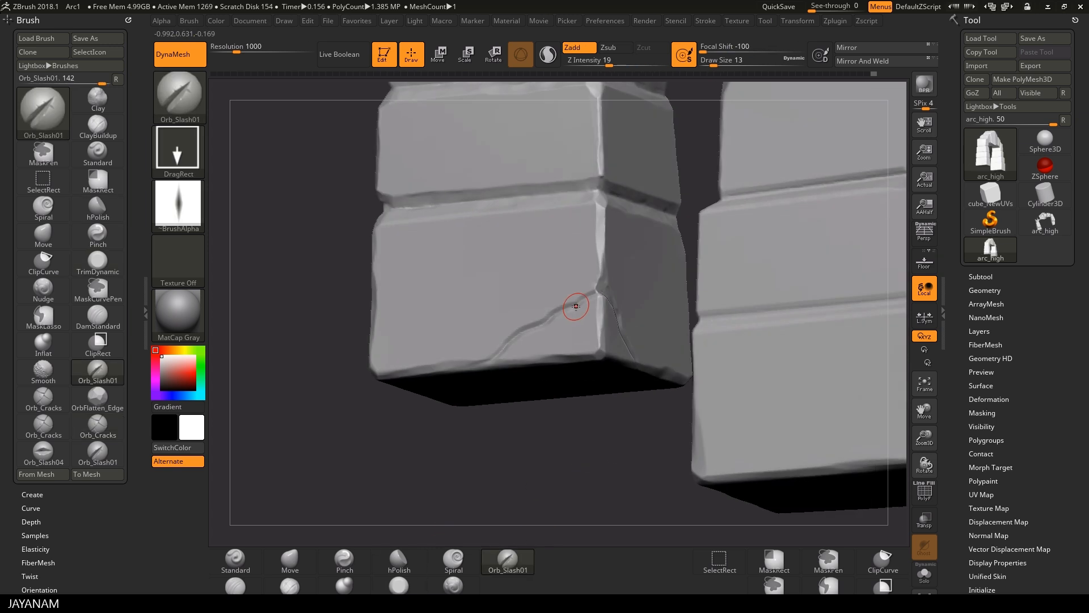
{"action": "left_click", "coordinate": [508, 562]}
{"action": "right_click_drag", "start_coordinate": [618, 482], "coordinate": [591, 409]}
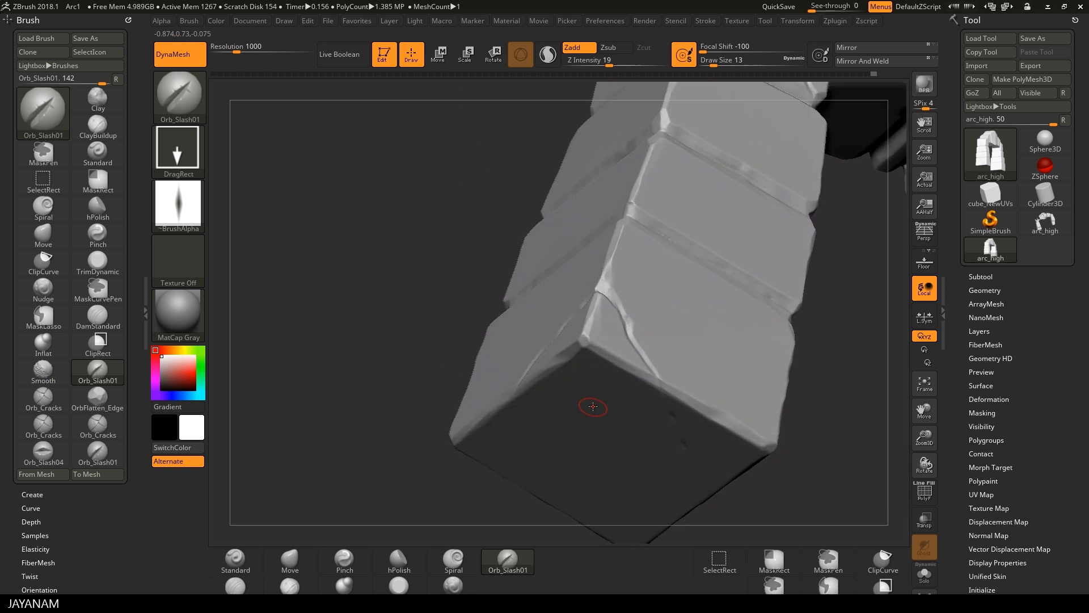
{"action": "key", "text": "shift"}
{"action": "key", "text": "b"}
{"action": "left_click", "coordinate": [502, 149]}
{"action": "right_click_drag", "start_coordinate": [511, 255], "coordinate": [448, 335]}
{"action": "mouse_move", "coordinate": [577, 313]}
{"action": "left_mouse_down"}
{"action": "mouse_move", "coordinate": [613, 348]}
{"action": "mouse_move", "coordinate": [630, 391]}
{"action": "left_mouse_up"}
{"action": "right_click_drag", "start_coordinate": [596, 450], "coordinate": [508, 476]}
- Sharpen the bottom block's corner crack on both faces with the Pinch brush at draw size 13
{"action": "key", "text": "b"}
{"action": "key", "text": "p"}
{"action": "key", "text": "i"}
{"action": "left_click_drag", "start_coordinate": [567, 340], "coordinate": [515, 364]}
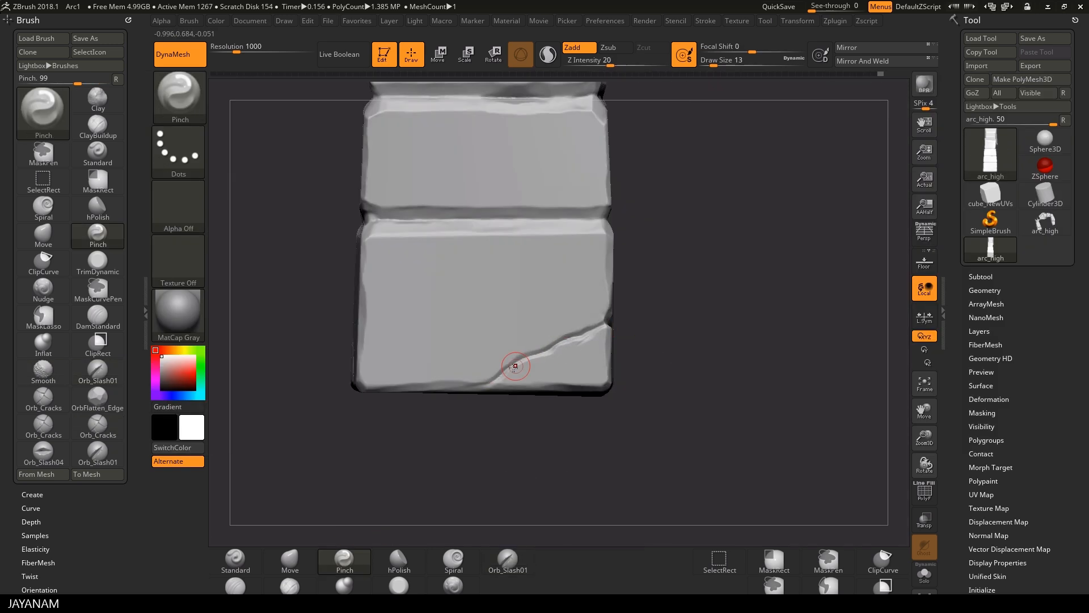
{"action": "left_click_drag", "start_coordinate": [681, 420], "coordinate": [590, 414]}
{"action": "left_click_drag", "start_coordinate": [567, 346], "coordinate": [602, 386]}
{"action": "left_click_drag", "start_coordinate": [737, 454], "coordinate": [719, 392]}
- Switch to the TrimDynamic brush
{"action": "key", "text": "b"}
{"action": "key", "text": "t"}
{"action": "key", "text": "d"}
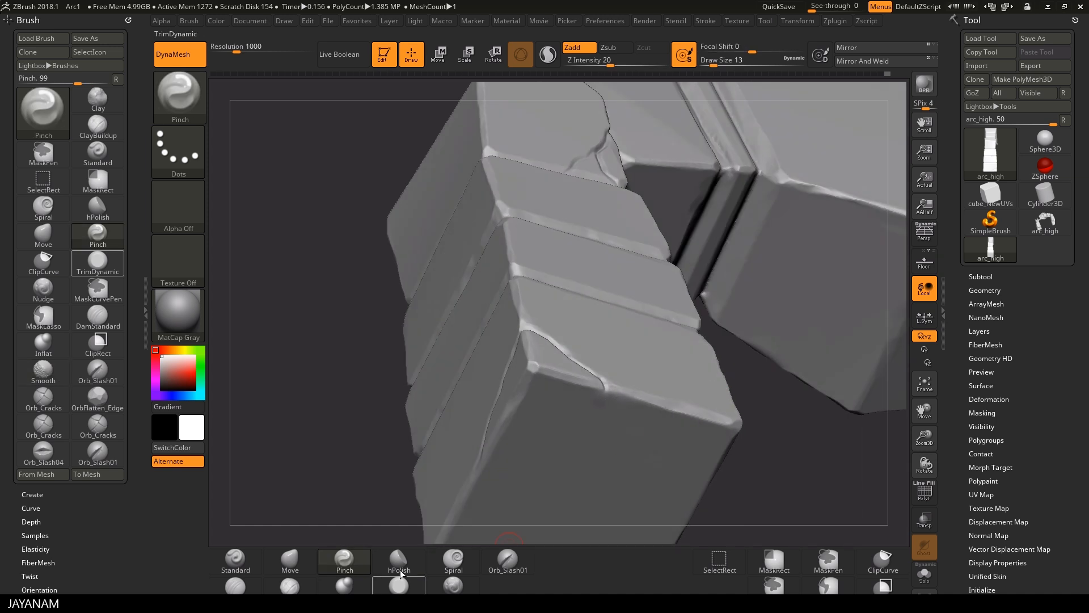
{"action": "mouse_move", "coordinate": [615, 393]}
{"action": "right_mouse_down"}
{"action": "mouse_move", "coordinate": [344, 379]}
{"action": "mouse_move", "coordinate": [309, 428]}
{"action": "right_mouse_up"}
{"action": "right_click_drag", "start_coordinate": [706, 430], "coordinate": [584, 363]}
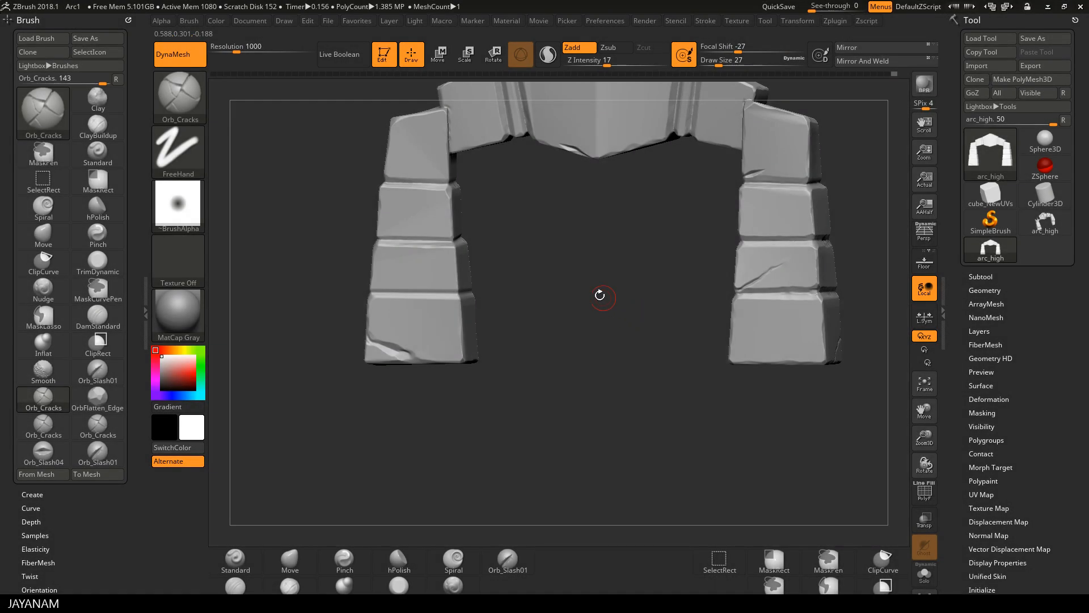
- Load the Orb_Rock_Detail brush from the Orb-Brushes folder in Lightbox
{"action": "left_click", "coordinate": [75, 66]}
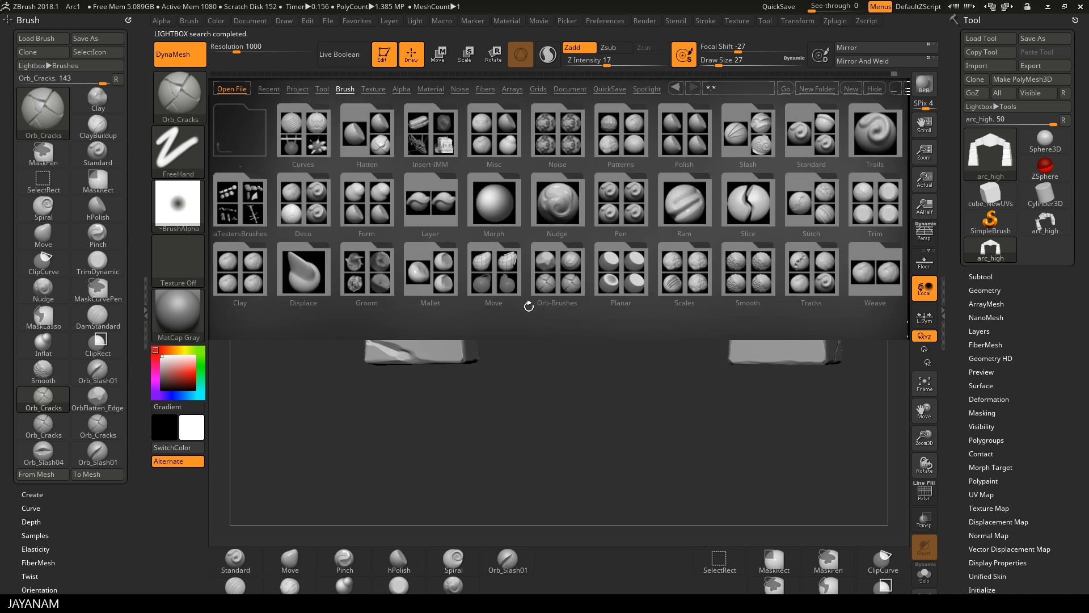
{"action": "double_click", "coordinate": [560, 274]}
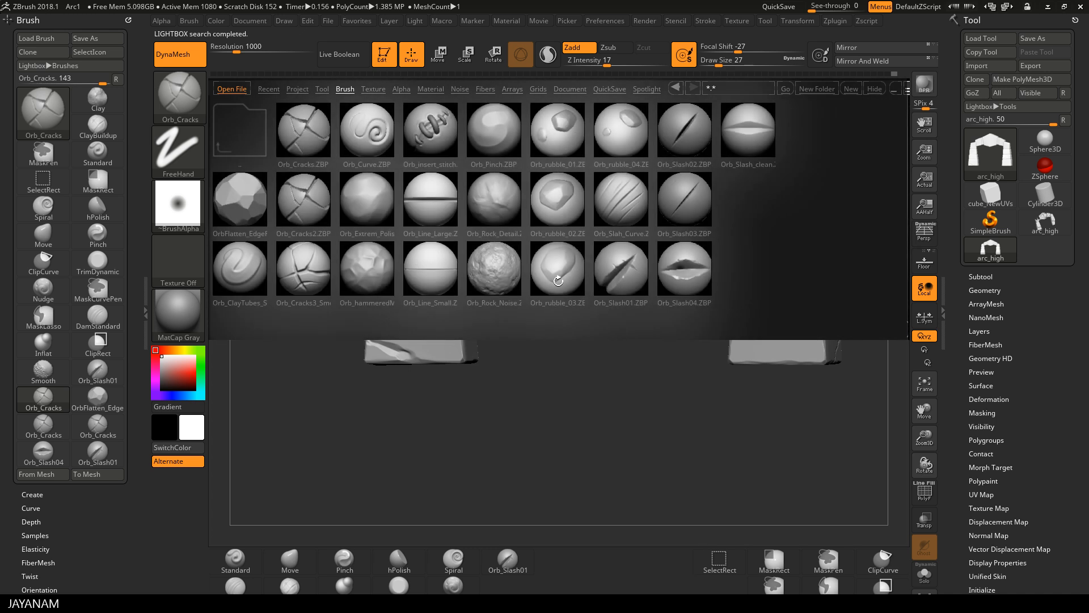
{"action": "left_click", "coordinate": [502, 200]}
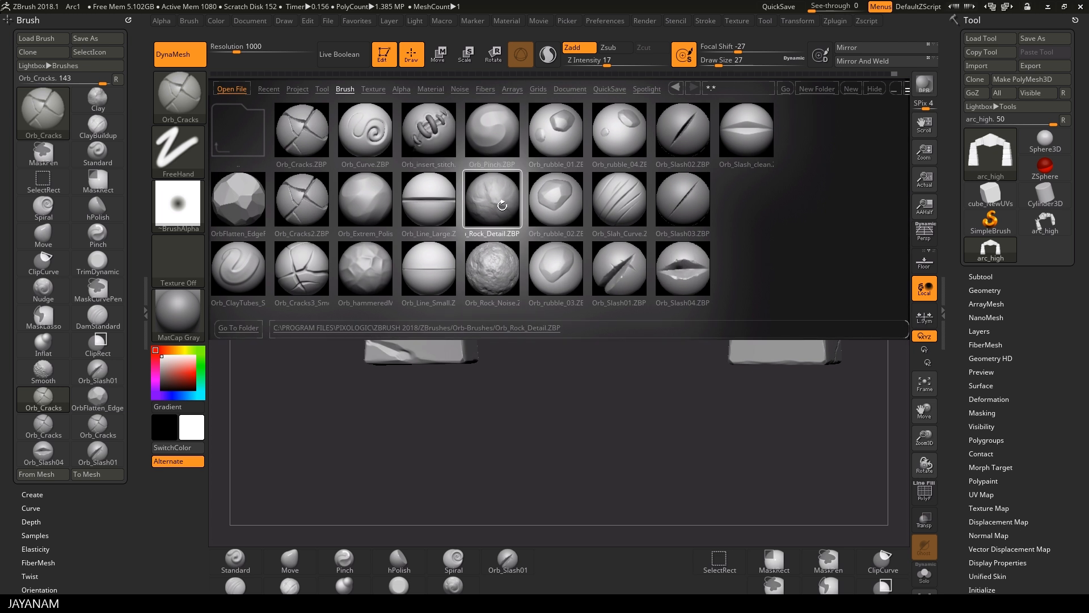
{"action": "double_click", "coordinate": [502, 206]}
- Undo the first Orb_Rock_Detail stamp, set Z Intensity to 10, and stamp subtle rock detail on the keystone and pillar blocks
{"action": "left_click_drag", "start_coordinate": [452, 294], "coordinate": [598, 372]}
{"action": "key", "text": "ctrl+z"}
{"action": "left_click_drag", "start_coordinate": [606, 62], "coordinate": [591, 64]}
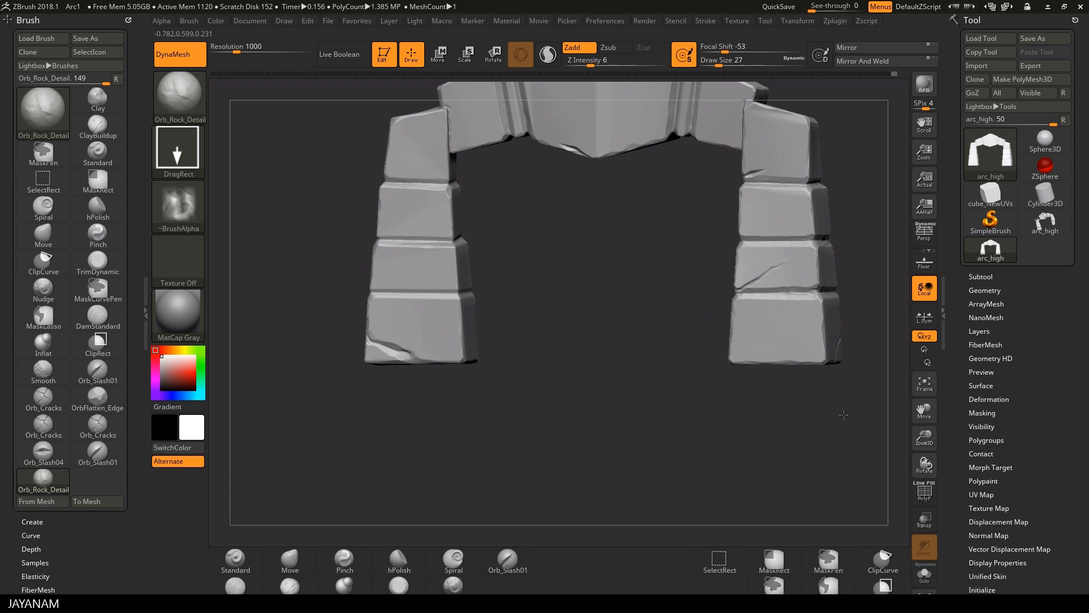
{"action": "left_click", "coordinate": [598, 62]}
{"action": "left_click_drag", "start_coordinate": [428, 320], "coordinate": [451, 336]}
{"action": "left_click_drag", "start_coordinate": [635, 245], "coordinate": [570, 383], "text": "alt"}
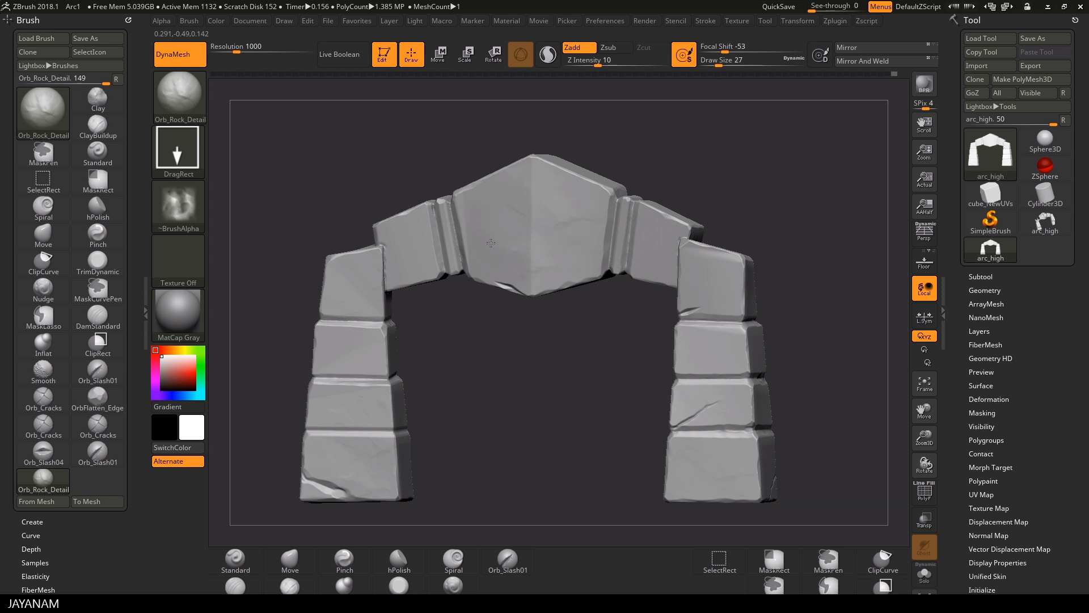
{"action": "left_click_drag", "start_coordinate": [357, 297], "coordinate": [550, 278]}
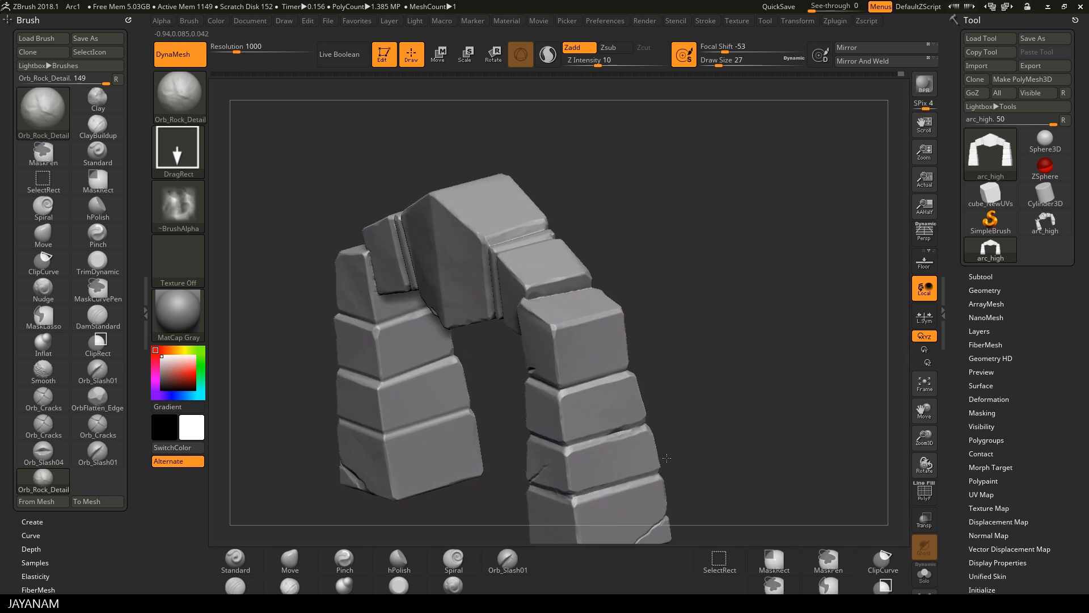
{"action": "left_click_drag", "start_coordinate": [667, 458], "coordinate": [588, 454]}
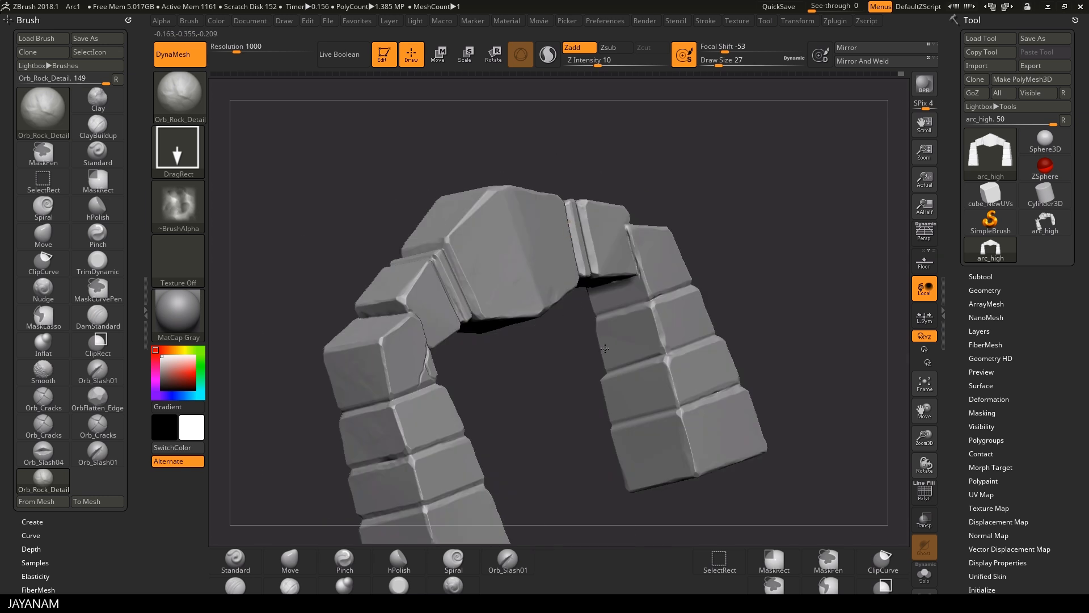
- Raise Orb_Rock_Detail's Z Intensity to 13, undo the stray mask stroke, and stamp rock detail on the pillars' side faces
{"action": "left_click_drag", "start_coordinate": [599, 63], "coordinate": [602, 64]}
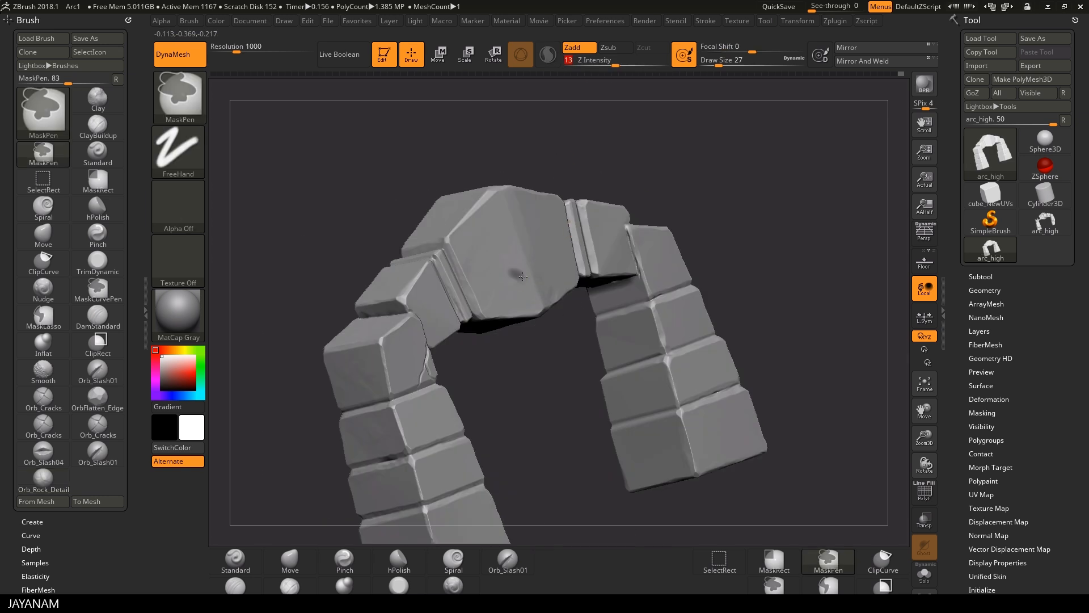
{"action": "key", "text": "ctrl+z"}
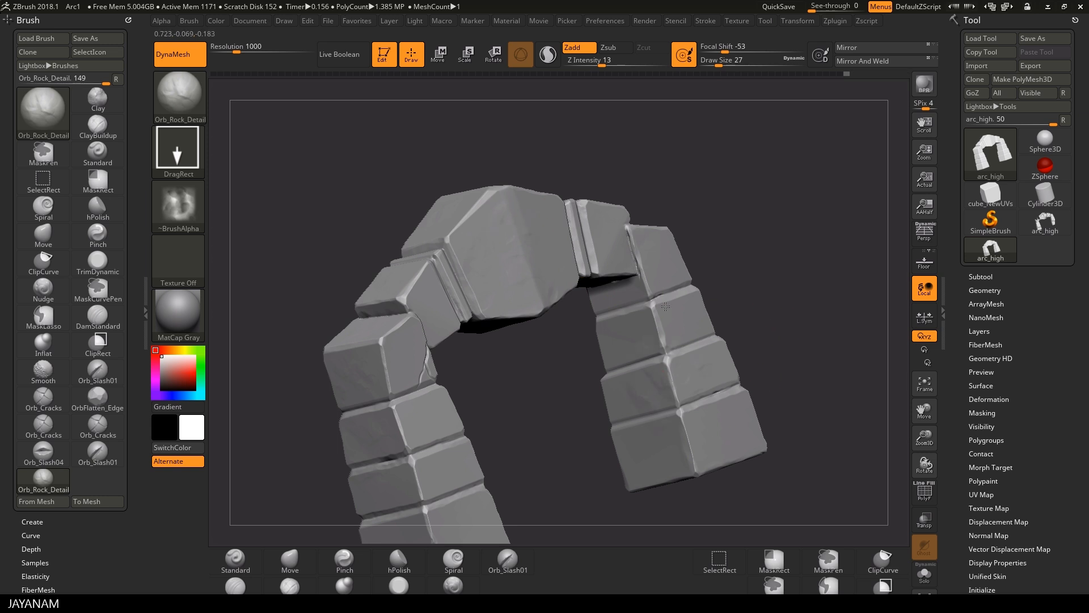
{"action": "left_click_drag", "start_coordinate": [797, 383], "coordinate": [710, 440]}
{"action": "left_click_drag", "start_coordinate": [798, 511], "coordinate": [759, 457]}
{"action": "left_click_drag", "start_coordinate": [826, 349], "coordinate": [696, 318]}
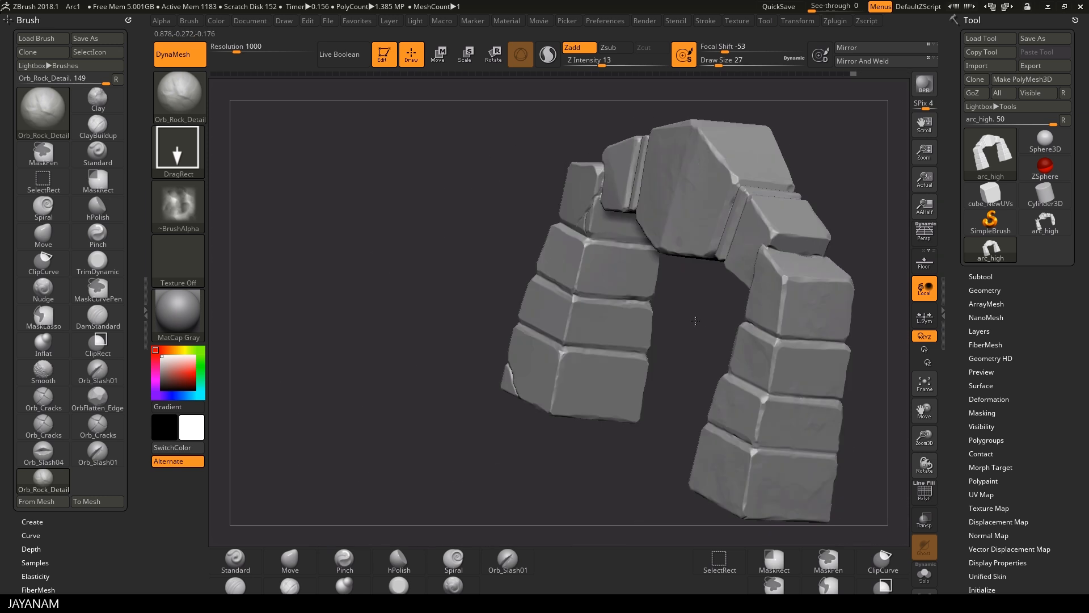
- Stamp Orb_Rock_Detail at Z Intensity 13 over the remaining block faces and the pillars' undersides
{"action": "left_click_drag", "start_coordinate": [562, 425], "coordinate": [613, 452]}
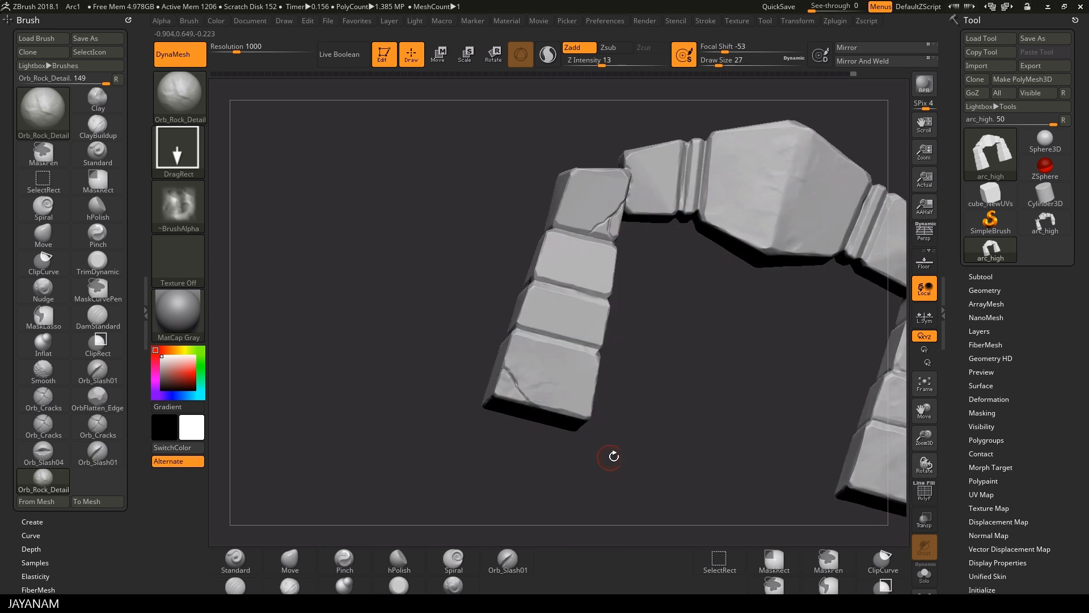
{"action": "left_click_drag", "start_coordinate": [644, 338], "coordinate": [616, 358]}
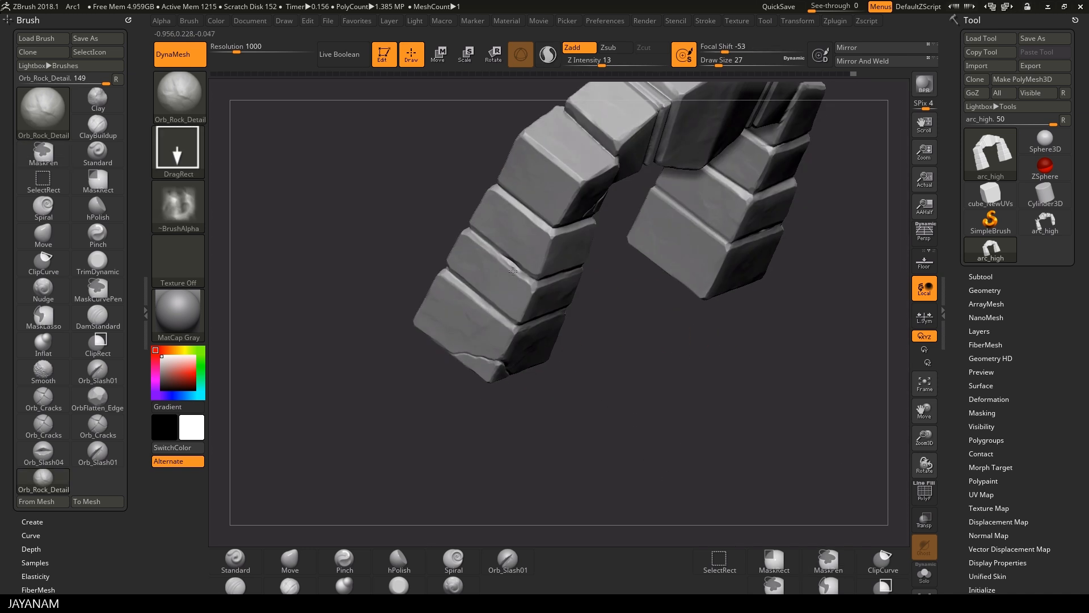
{"action": "left_click_drag", "start_coordinate": [513, 271], "coordinate": [545, 374]}
{"action": "left_click_drag", "start_coordinate": [436, 464], "coordinate": [441, 397]}
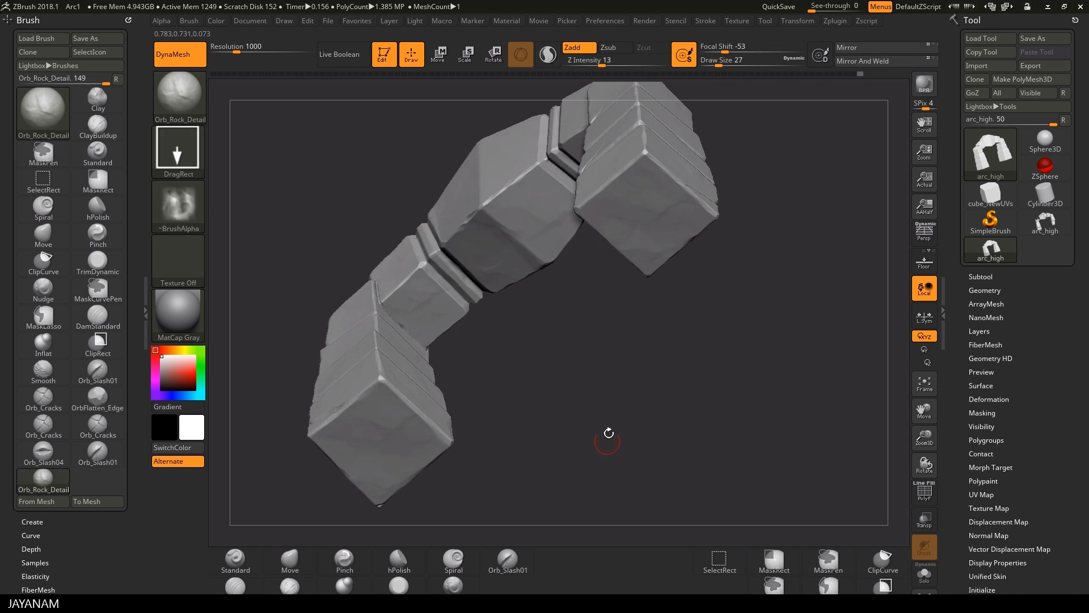
{"action": "left_click_drag", "start_coordinate": [609, 433], "coordinate": [592, 247]}
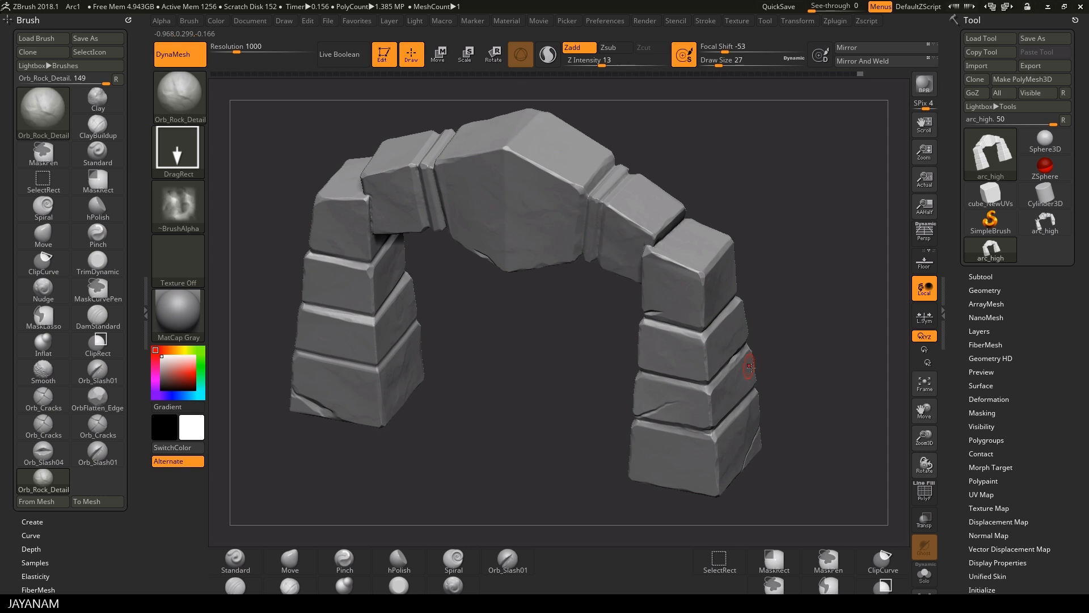
{"action": "left_click_drag", "start_coordinate": [749, 367], "coordinate": [709, 342]}
{"action": "left_click_drag", "start_coordinate": [663, 313], "coordinate": [486, 236]}
{"action": "left_click_drag", "start_coordinate": [709, 273], "coordinate": [759, 348]}
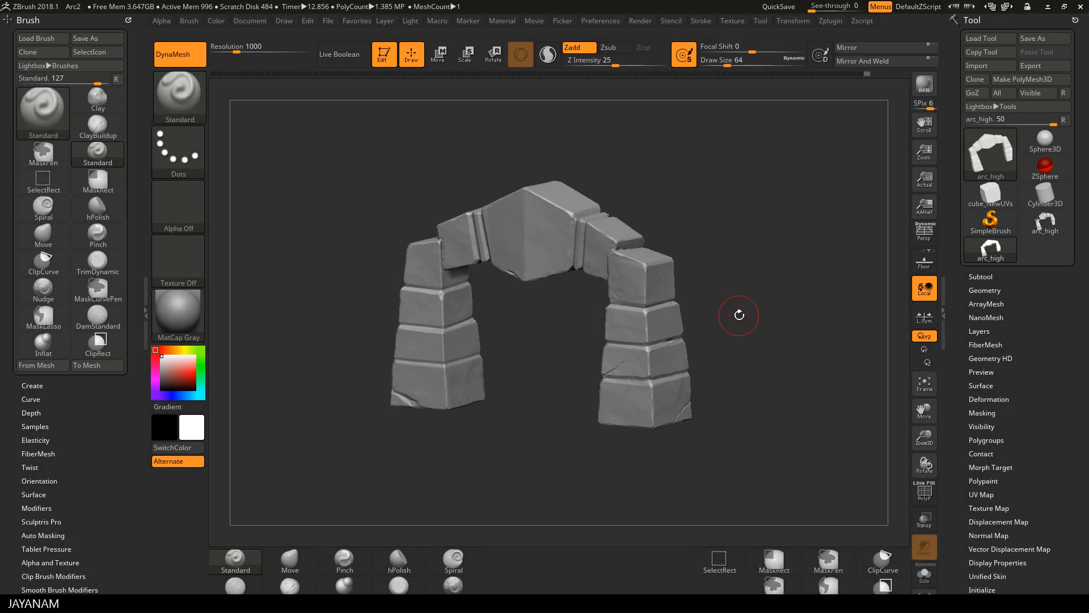
- Export the selected arch as a binary FBX with FBX ExportImport, replacing the existing arch_high.fbx in Blender_Stylized_Arc
{"action": "mouse_move", "coordinate": [742, 311]}
{"action": "left_mouse_down"}
{"action": "mouse_move", "coordinate": [806, 310]}
{"action": "mouse_move", "coordinate": [649, 296]}
{"action": "mouse_move", "coordinate": [753, 298]}
{"action": "mouse_move", "coordinate": [766, 281]}
{"action": "left_mouse_up"}
{"action": "left_click", "coordinate": [826, 21]}
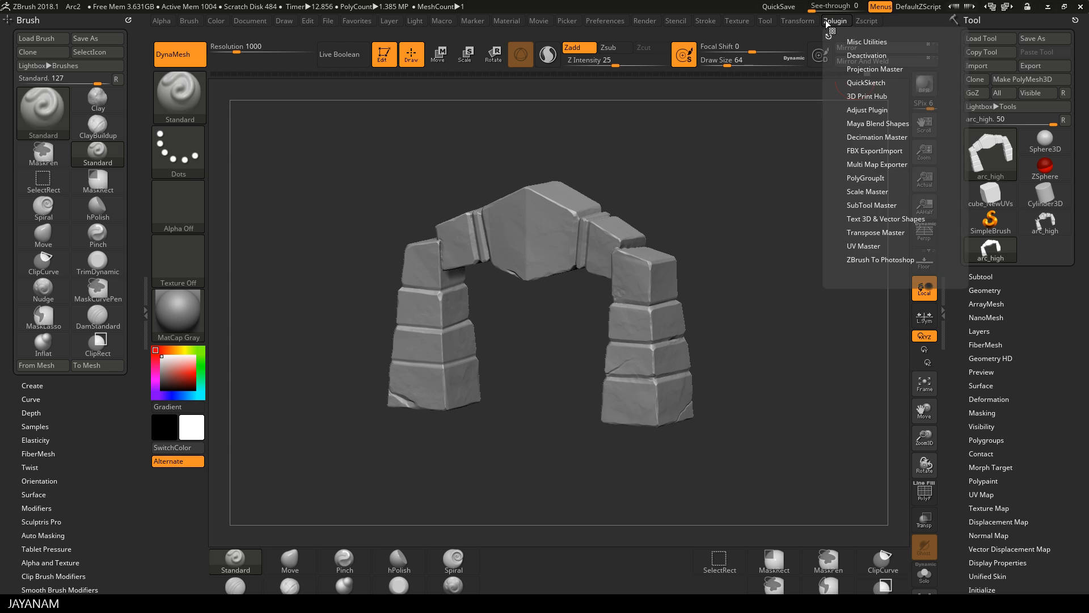
{"action": "left_click", "coordinate": [869, 151]}
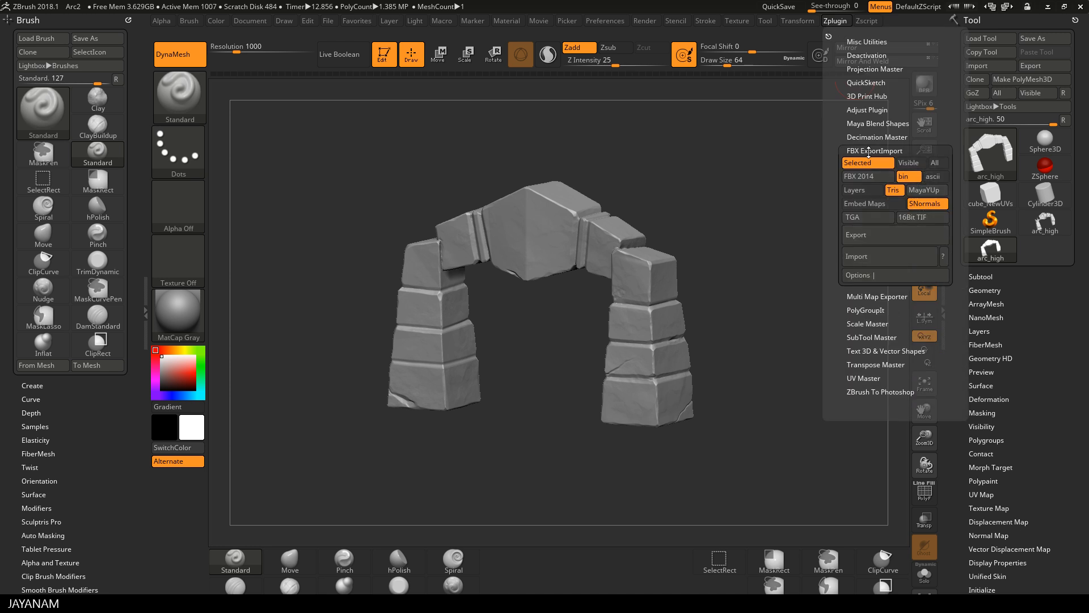
{"action": "left_click", "coordinate": [872, 237]}
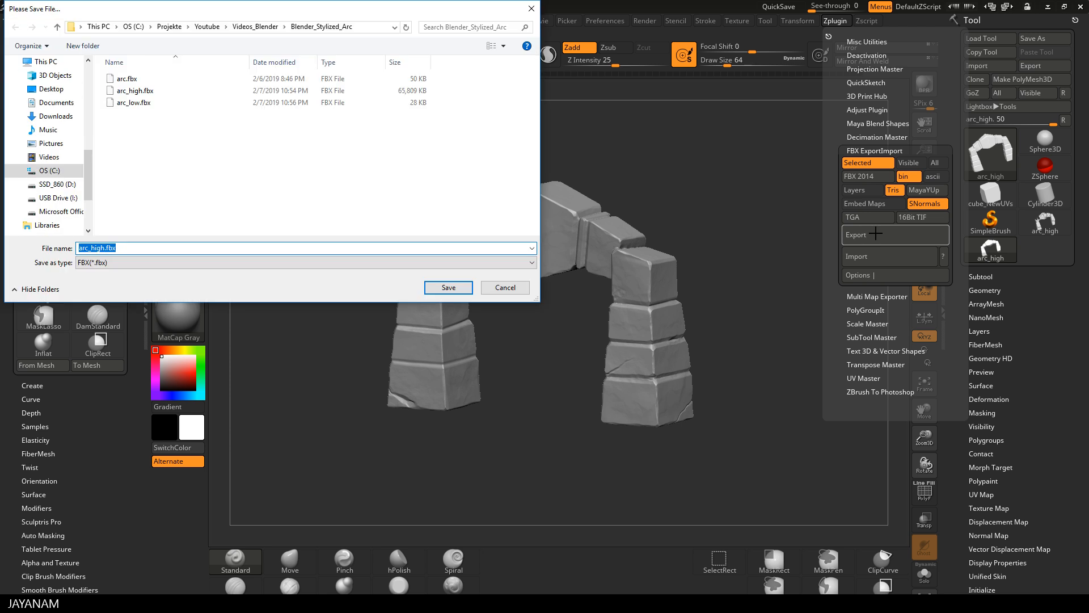
{"action": "left_click", "coordinate": [137, 93]}
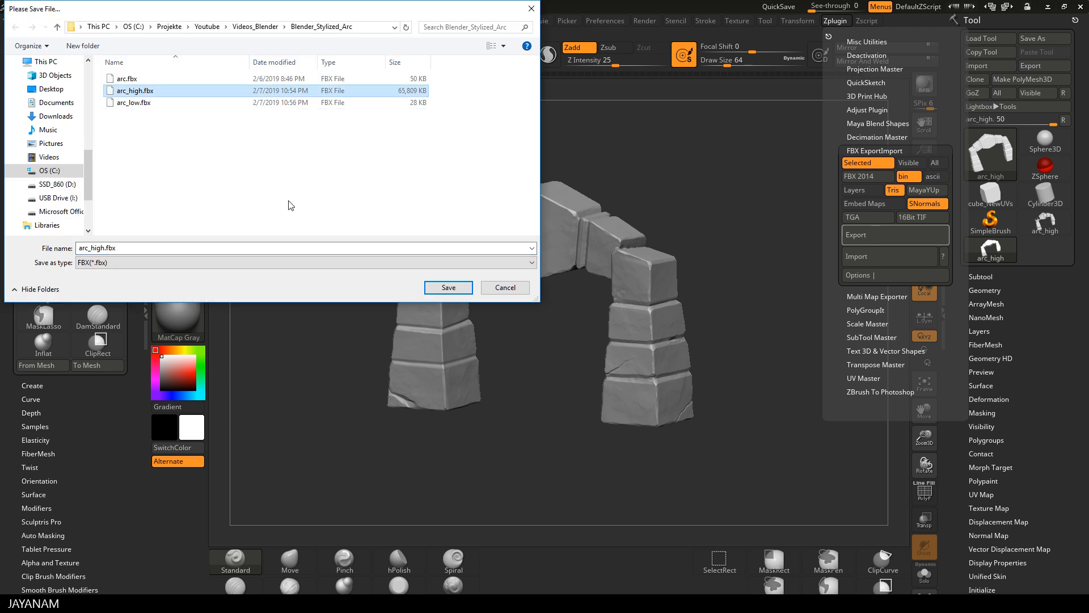
{"action": "left_click", "coordinate": [442, 287]}
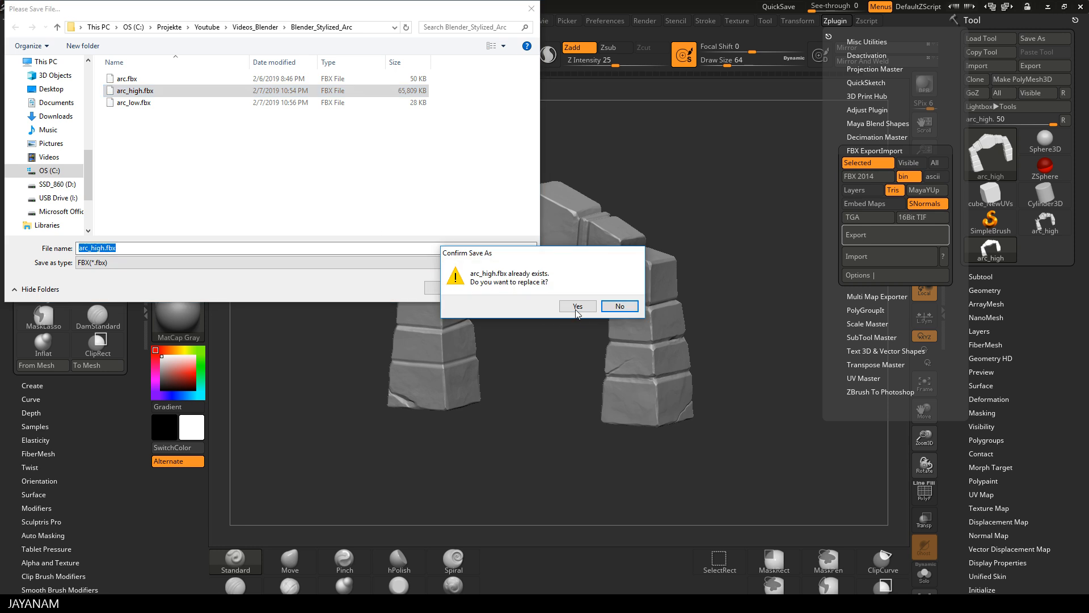
{"action": "left_click", "coordinate": [577, 306]}
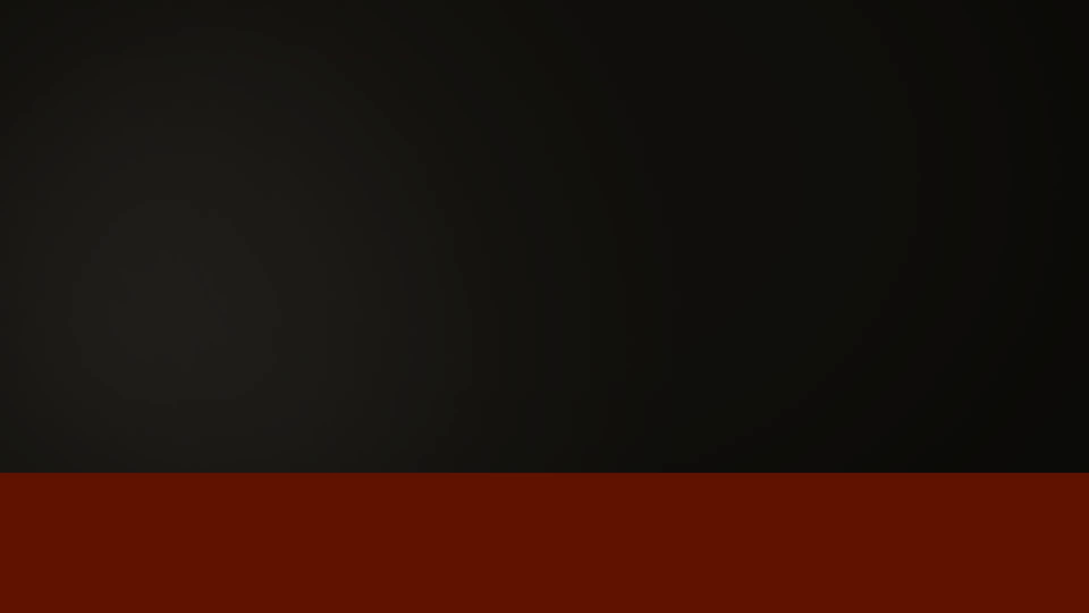